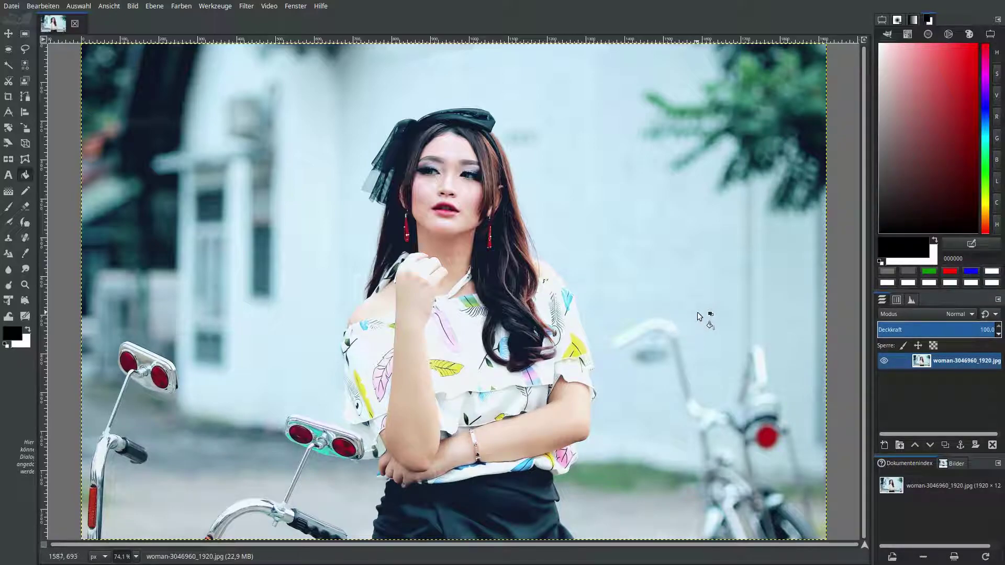
Step: Duplicate the portrait layer twice, giving three identical stacked copies
click(945, 446)
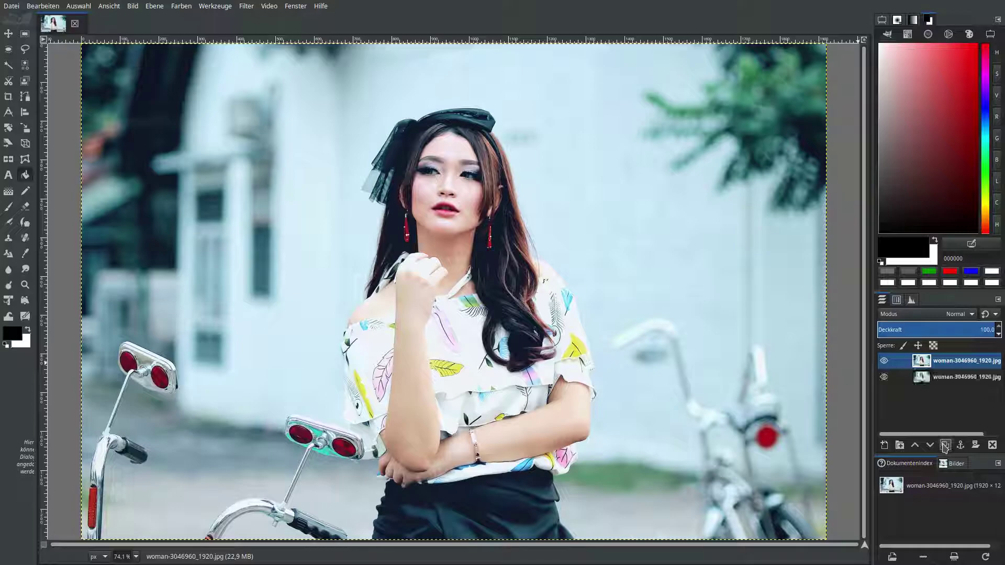
click(889, 394)
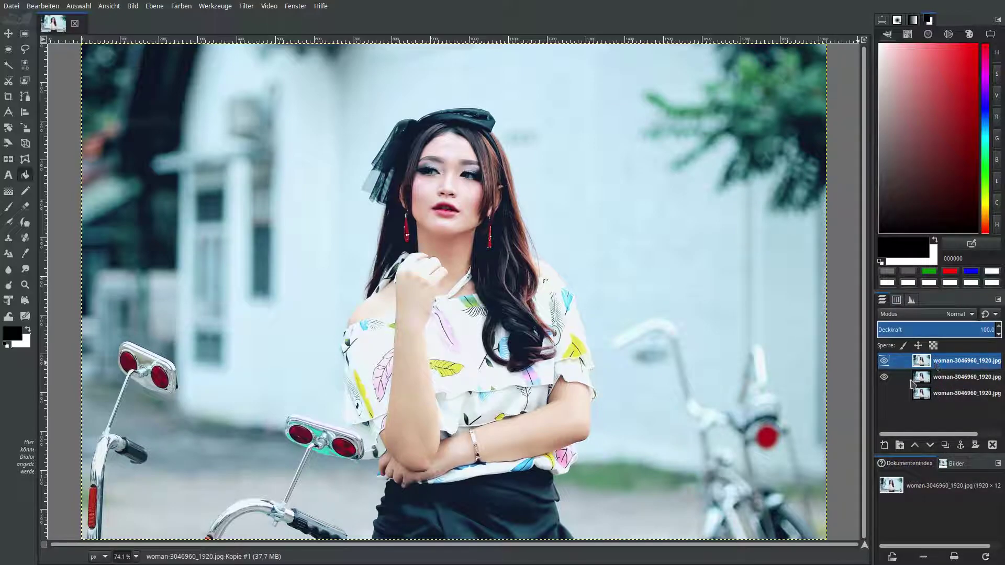
click(246, 7)
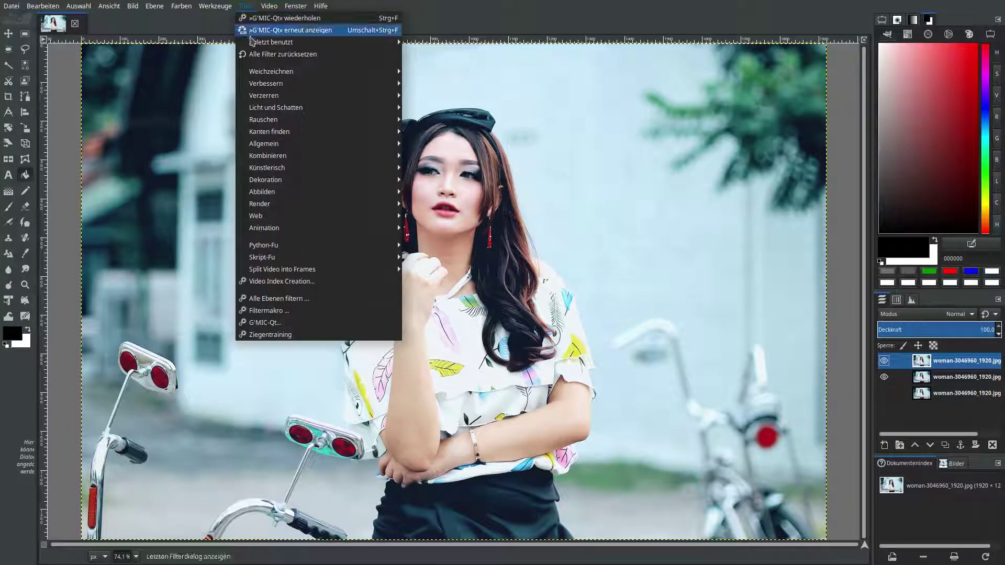
Step: Open G'MIC-Qt and preview the Artistic > Bokeh filter on the portrait
click(279, 323)
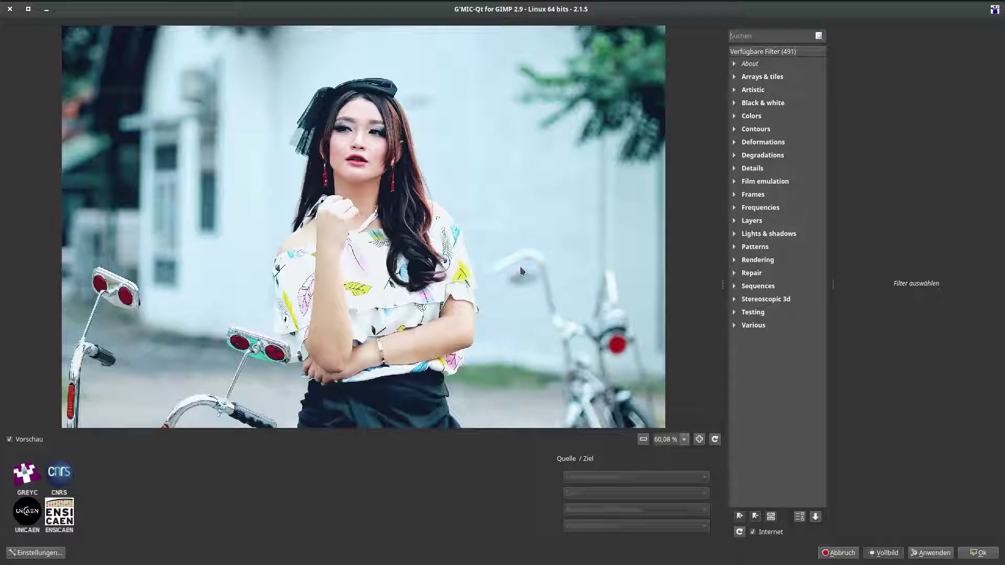
click(735, 91)
click(760, 155)
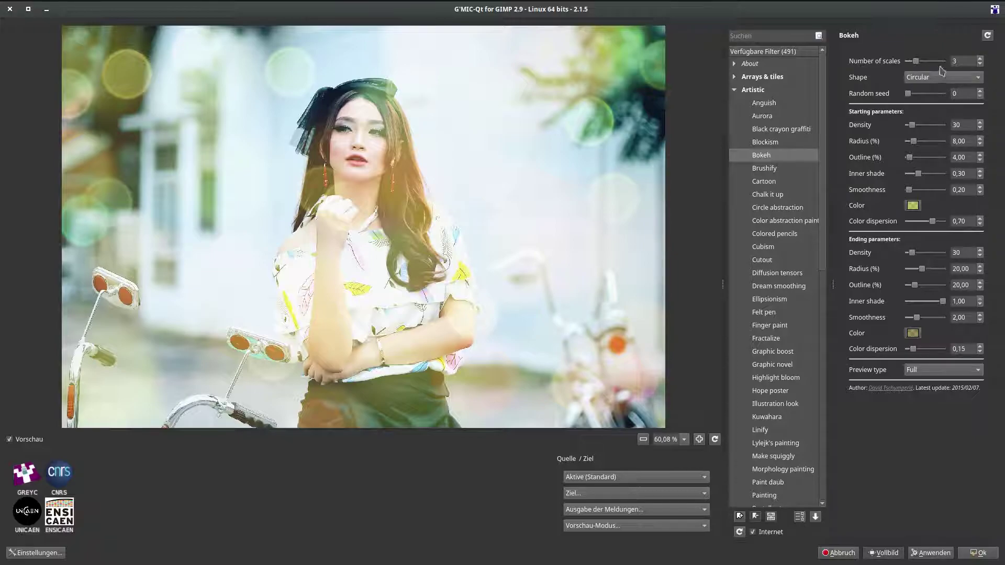
Step: Set the Bokeh Number of scales to 1
click(980, 59)
click(980, 59)
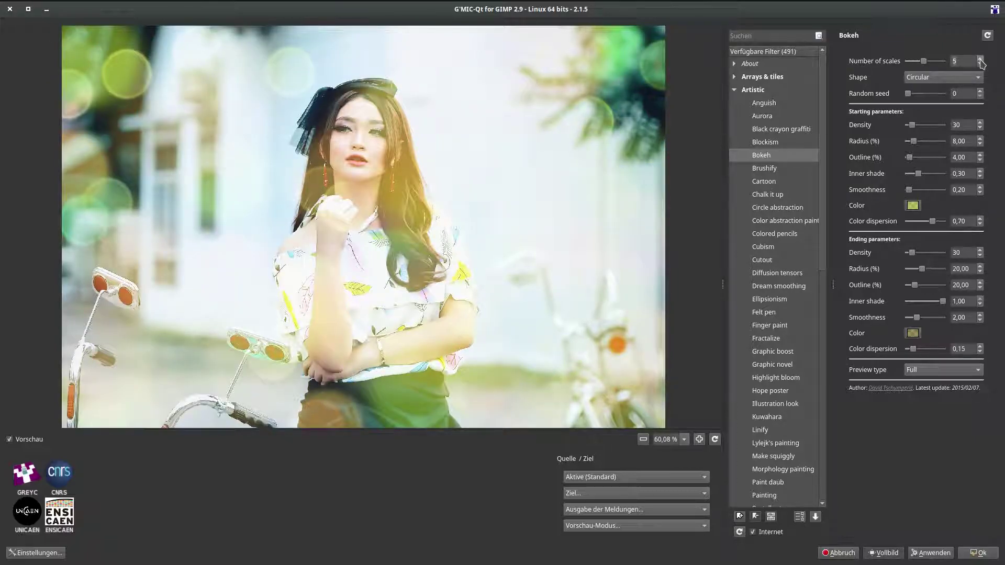
click(980, 65)
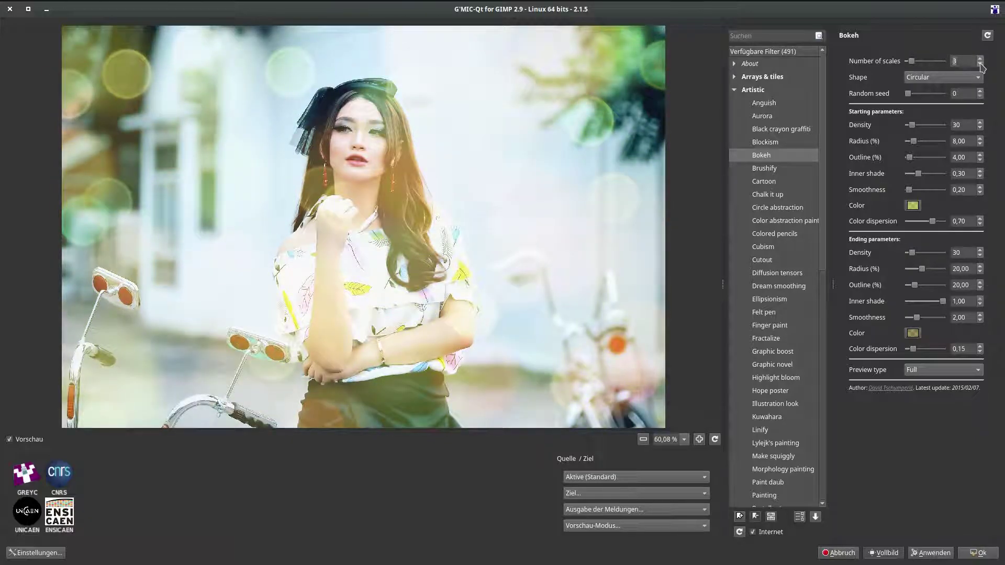
click(980, 65)
click(980, 65)
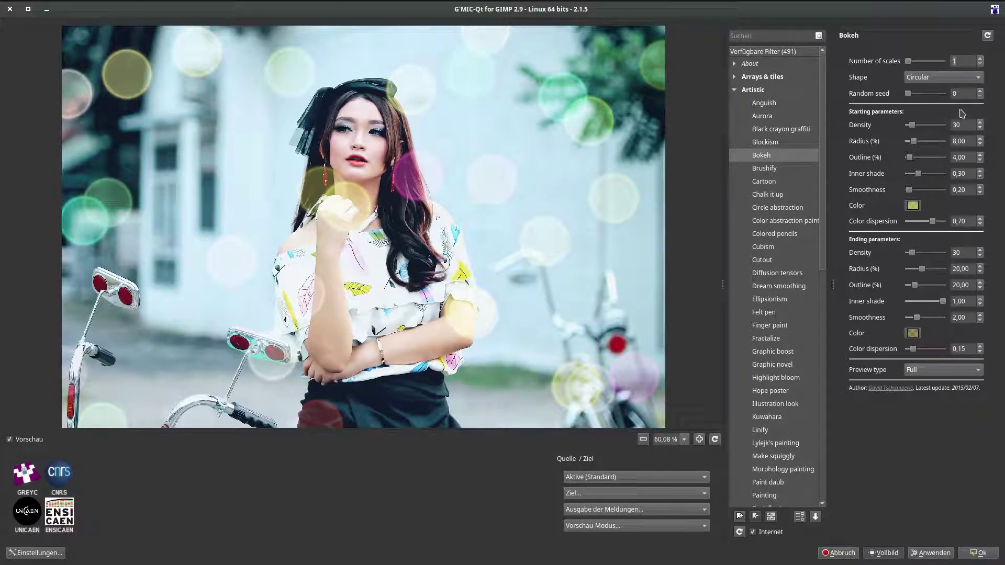
Step: Set the Bokeh random seed to 45972 and starting density to 138
mouse_move(909, 95)
mouse_down()
mouse_move(942, 101)
mouse_move(930, 100)
mouse_up()
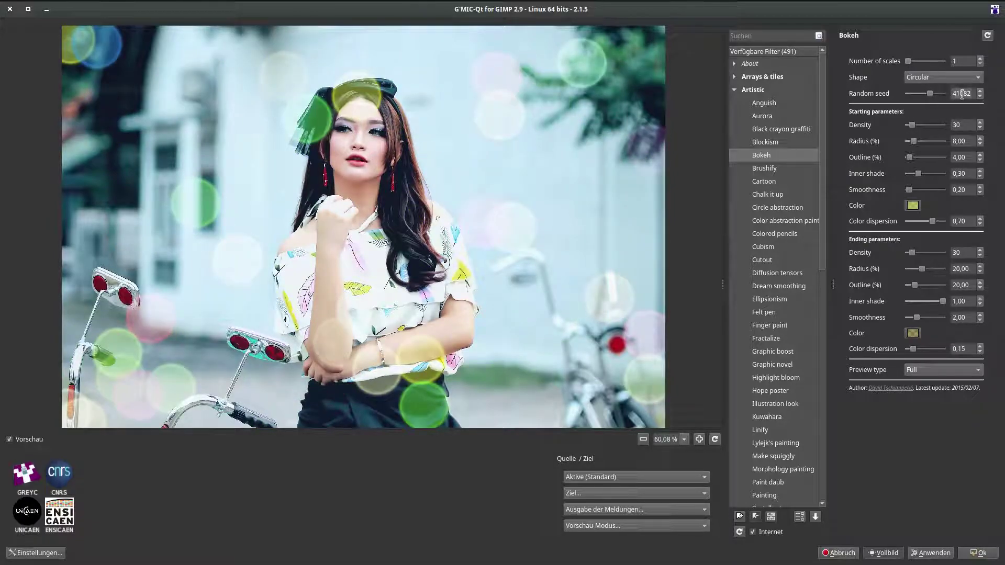
text(459)
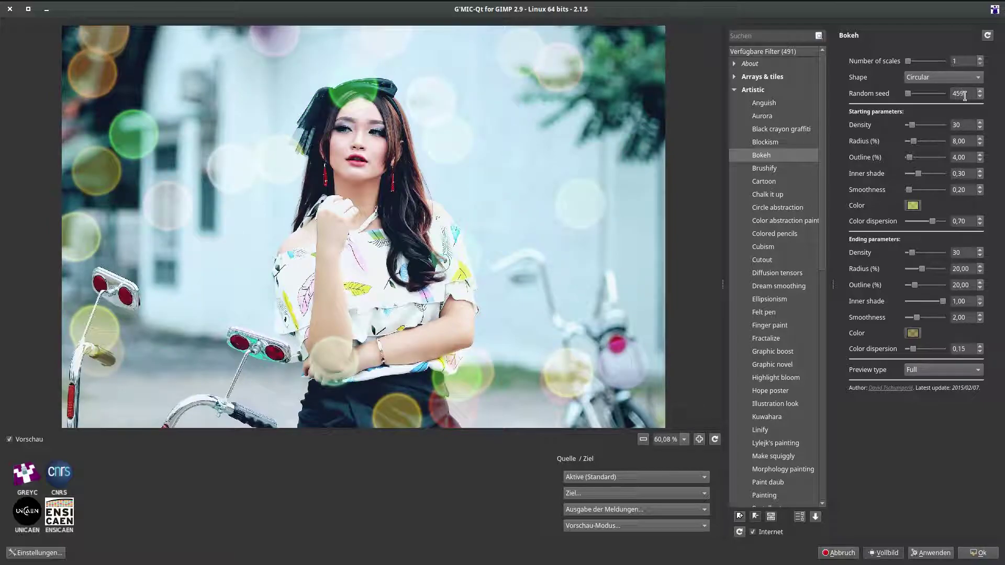
text(72)
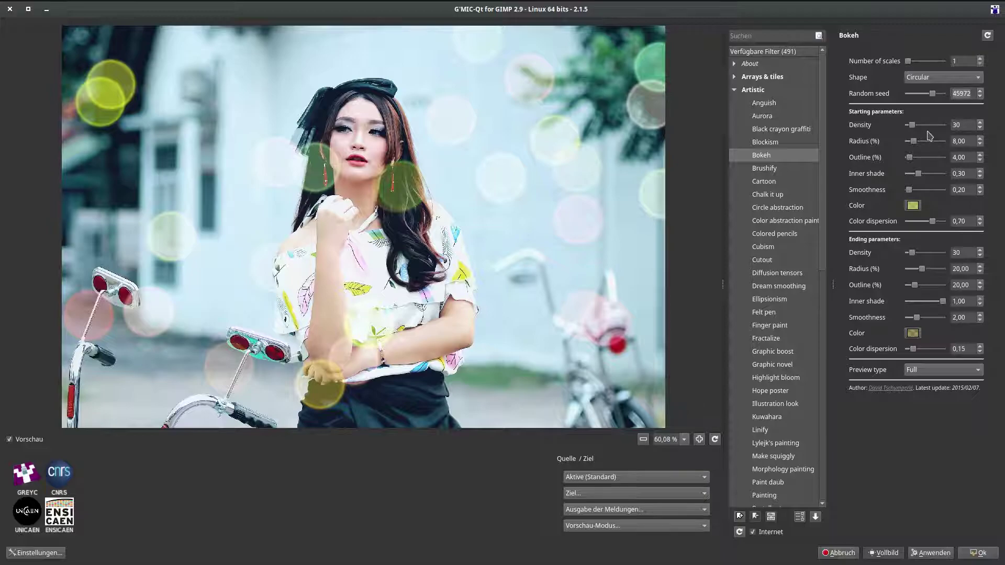
click(968, 124)
key(BackSpace)
key(BackSpace)
text(138)
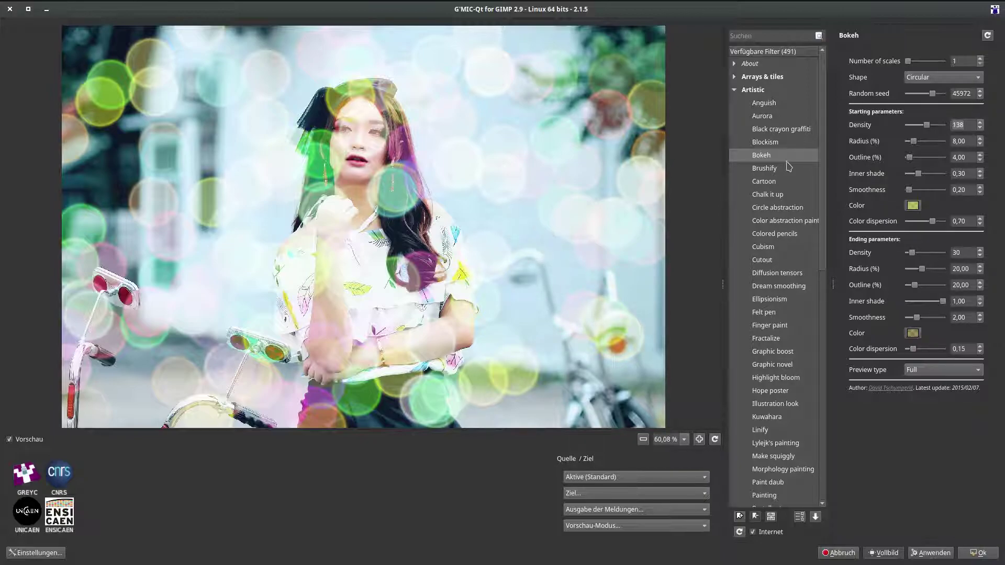
Step: Try the Bokeh shapes: star, decagon, octagon, hexagon, pentagon, diamond, square and triangle
click(945, 79)
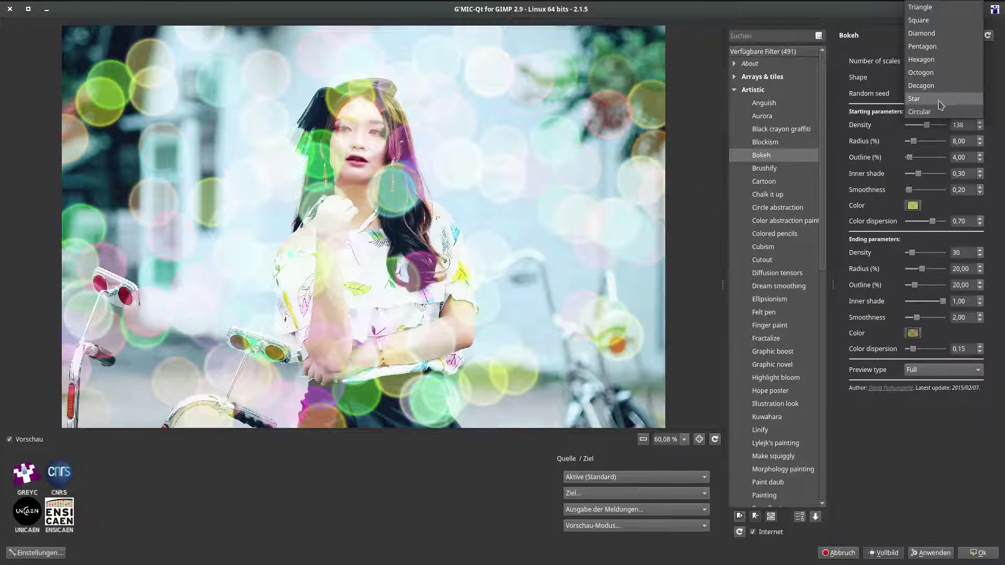
click(939, 100)
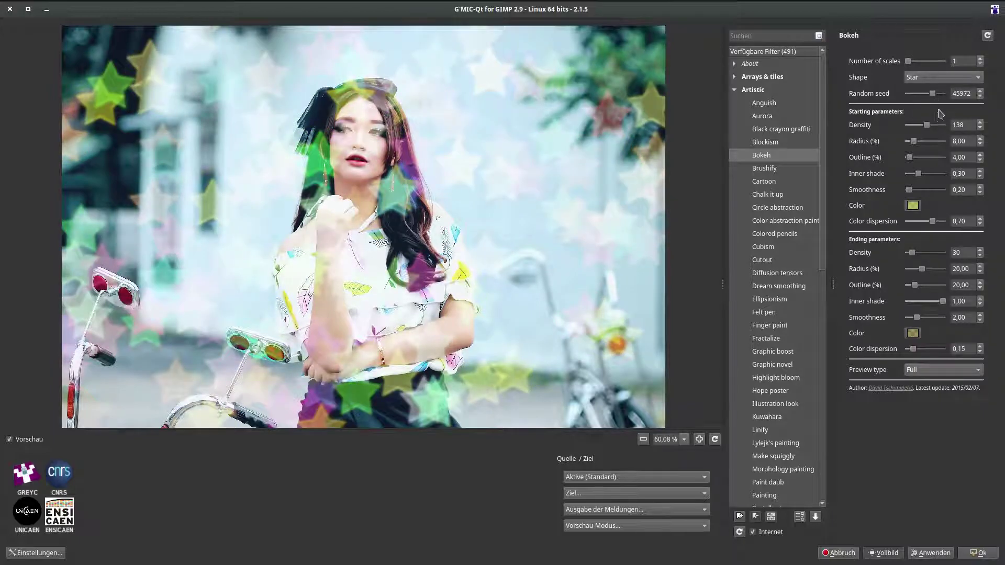
click(930, 85)
click(928, 87)
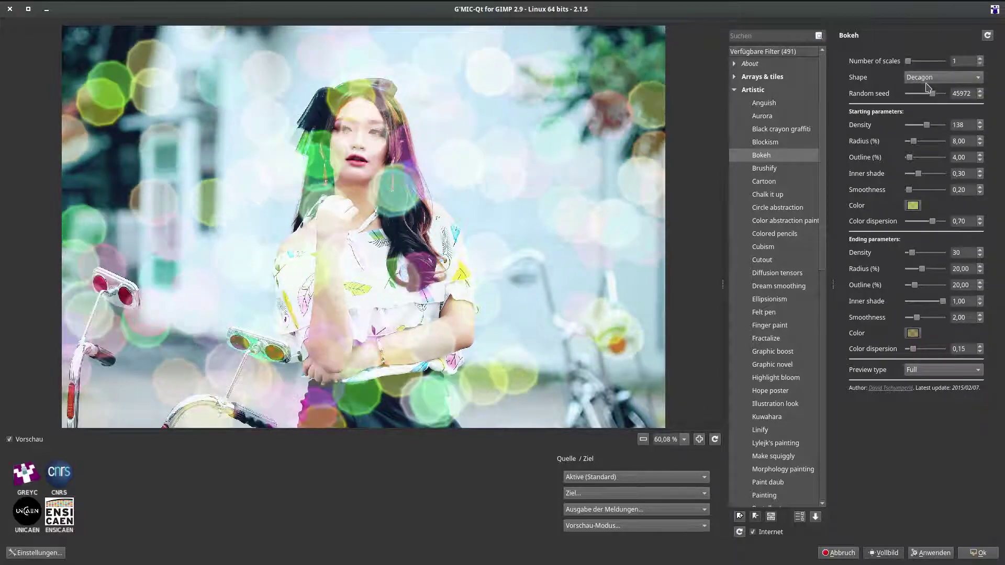
click(926, 84)
click(926, 64)
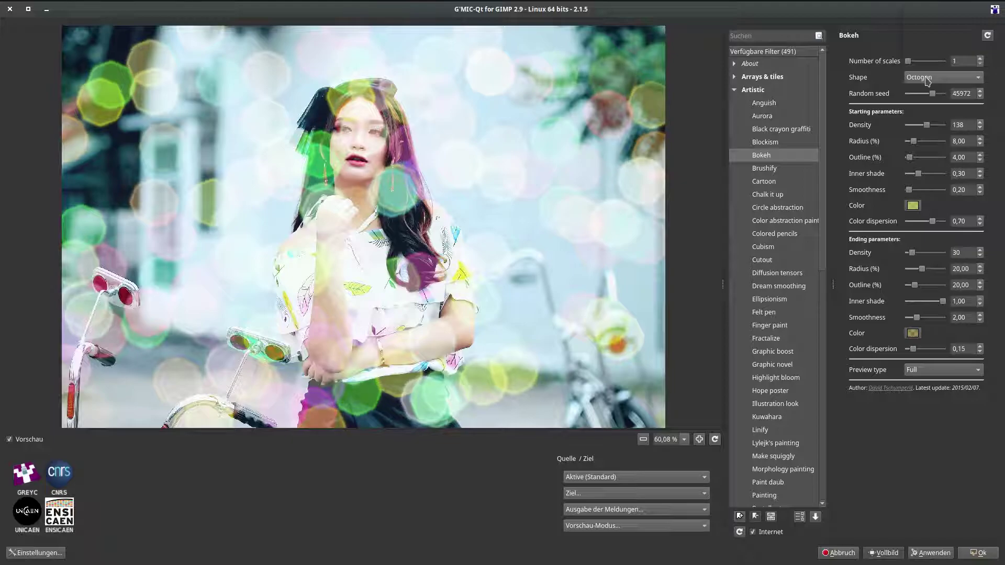
click(926, 77)
click(927, 78)
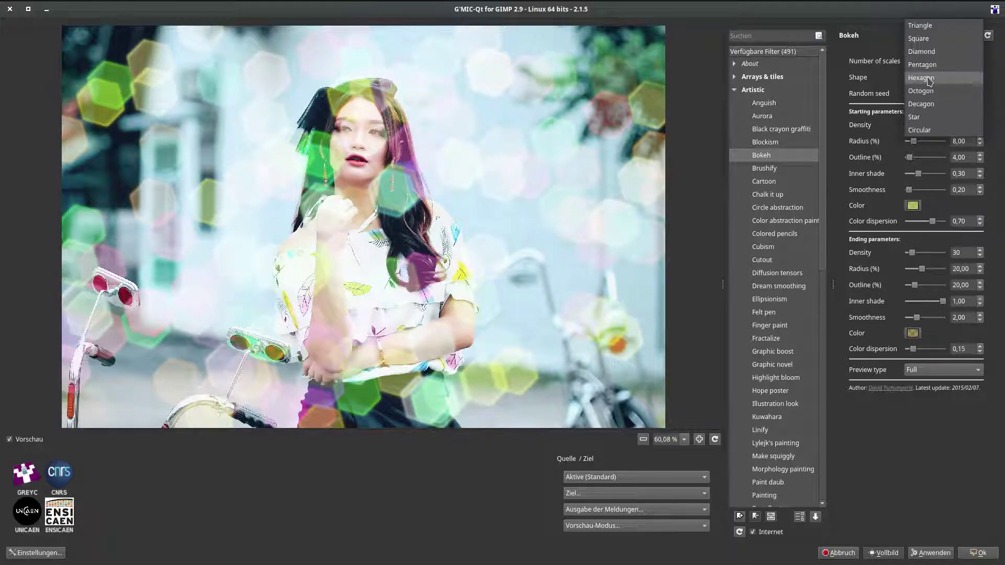
click(928, 65)
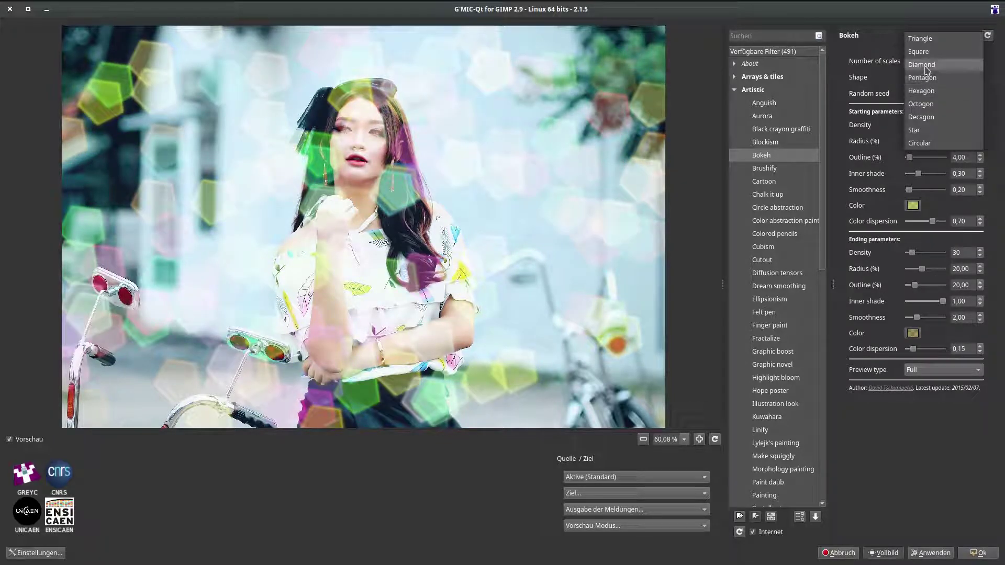
click(927, 65)
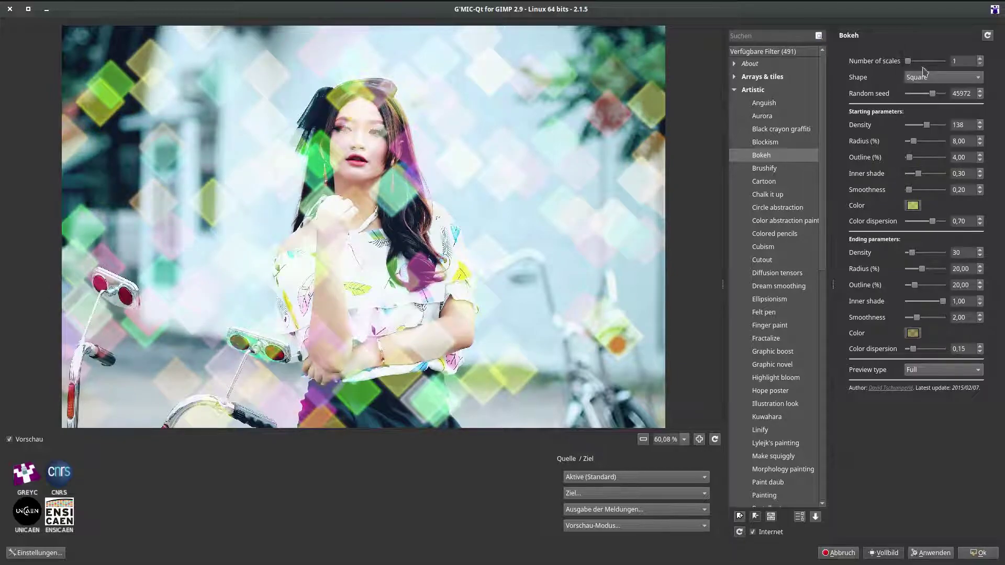
click(927, 64)
click(926, 64)
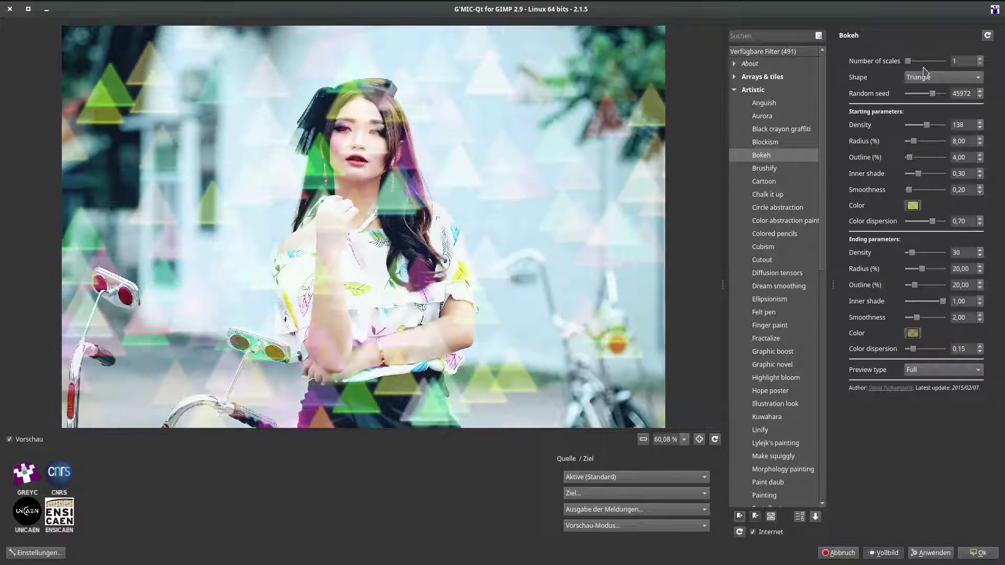
Step: Set the Bokeh shape back to Circular and apply it to the top layer
click(932, 79)
click(929, 181)
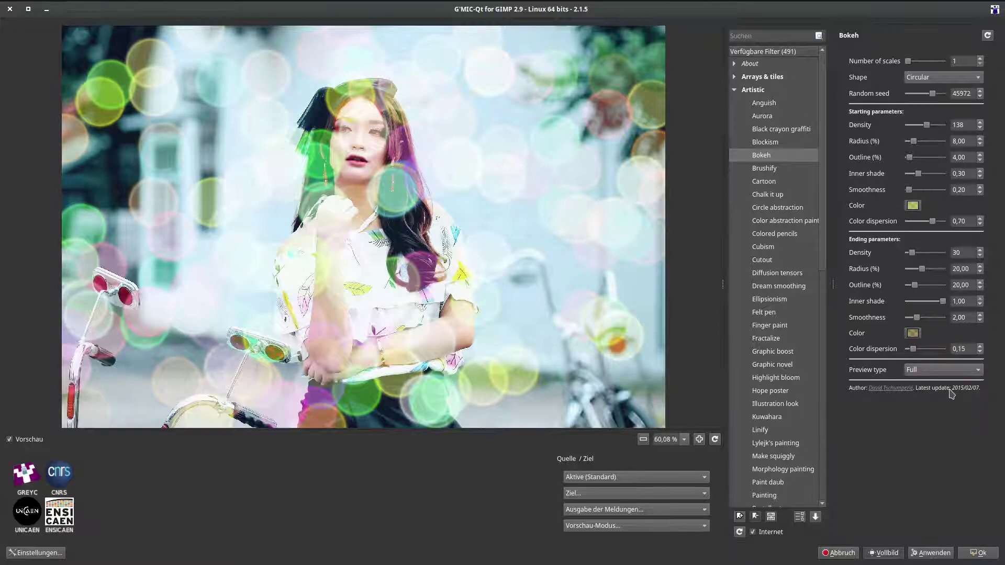
click(981, 554)
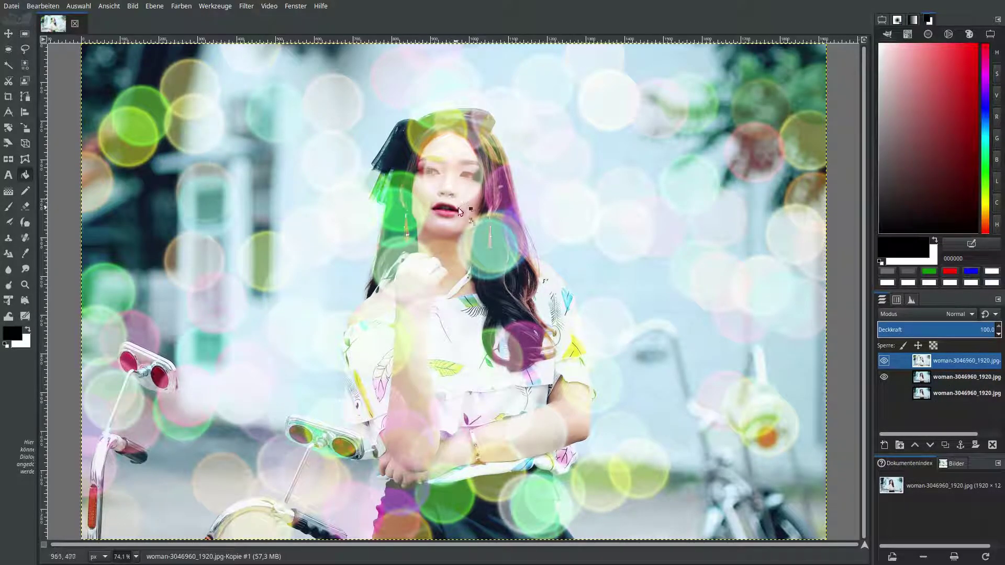
Step: Add a Black (full transparency) mask to the bokeh layer and make white the foreground
right_click(966, 361)
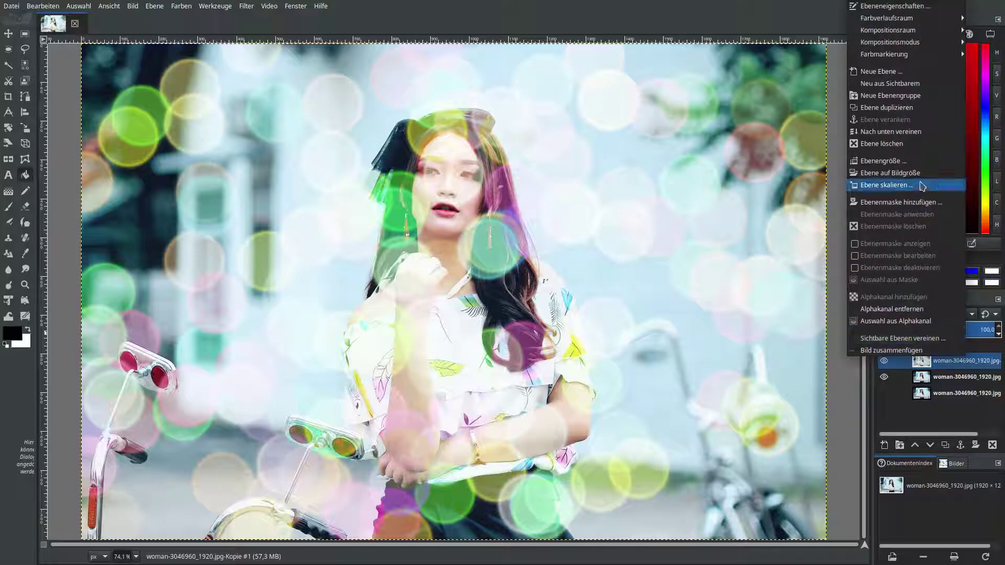
click(865, 203)
click(889, 181)
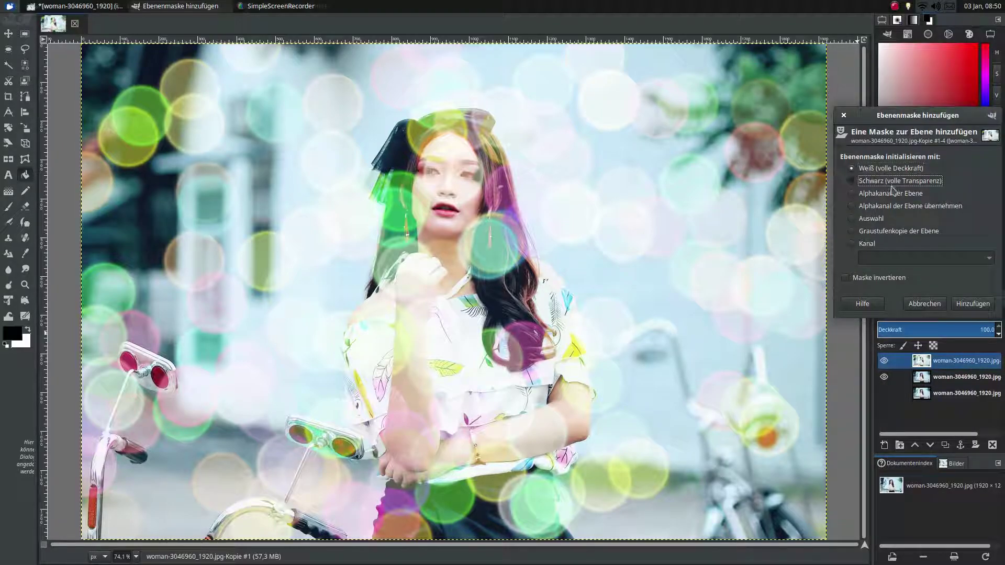
click(966, 303)
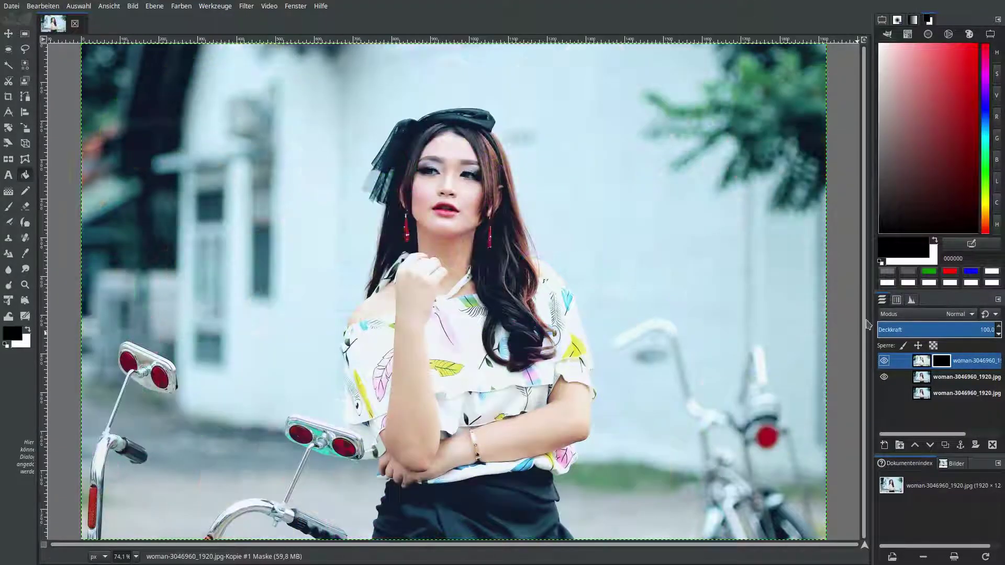
click(27, 330)
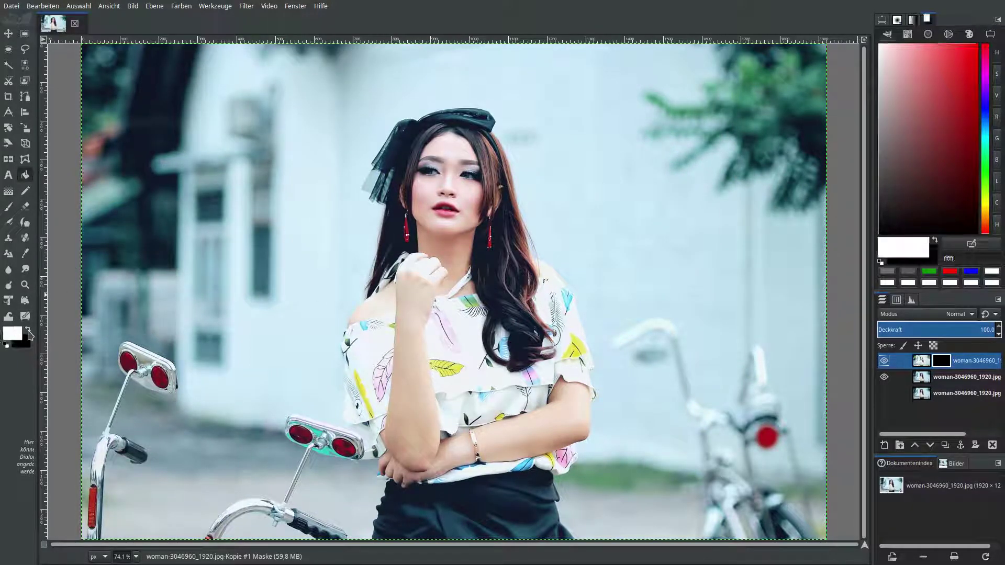
Step: Select the Paintbrush with the 2. Hardness 075 brush
click(882, 20)
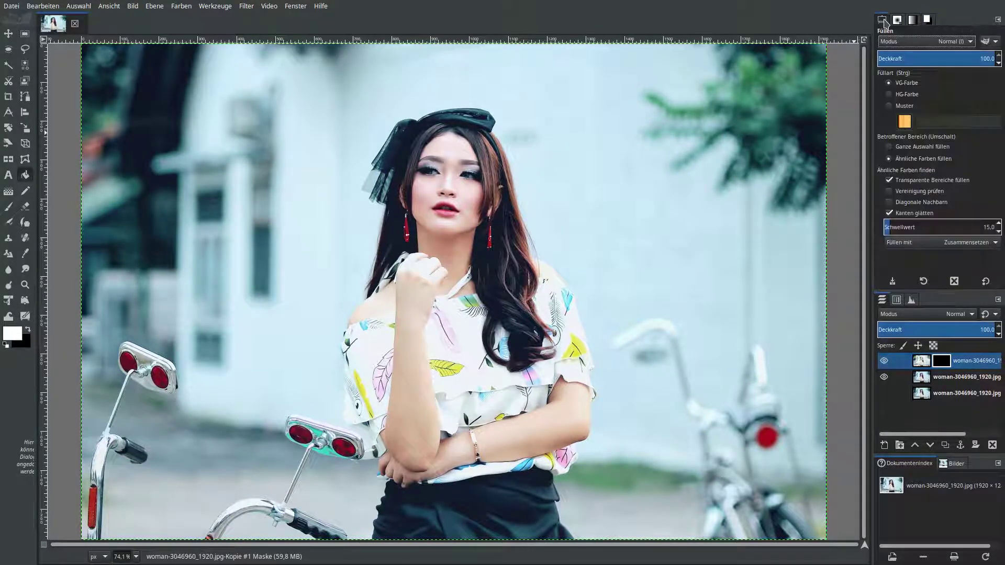
click(8, 206)
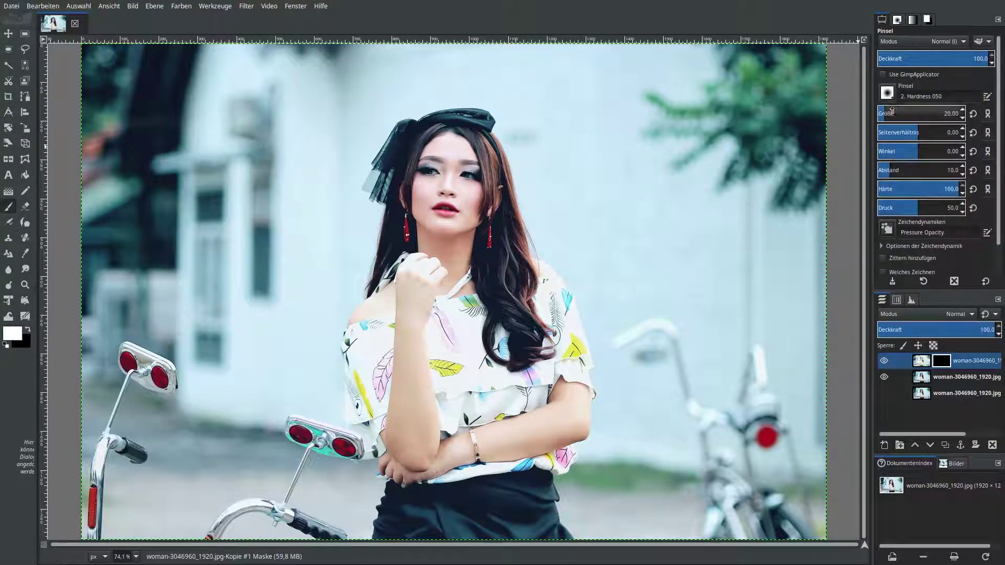
click(887, 94)
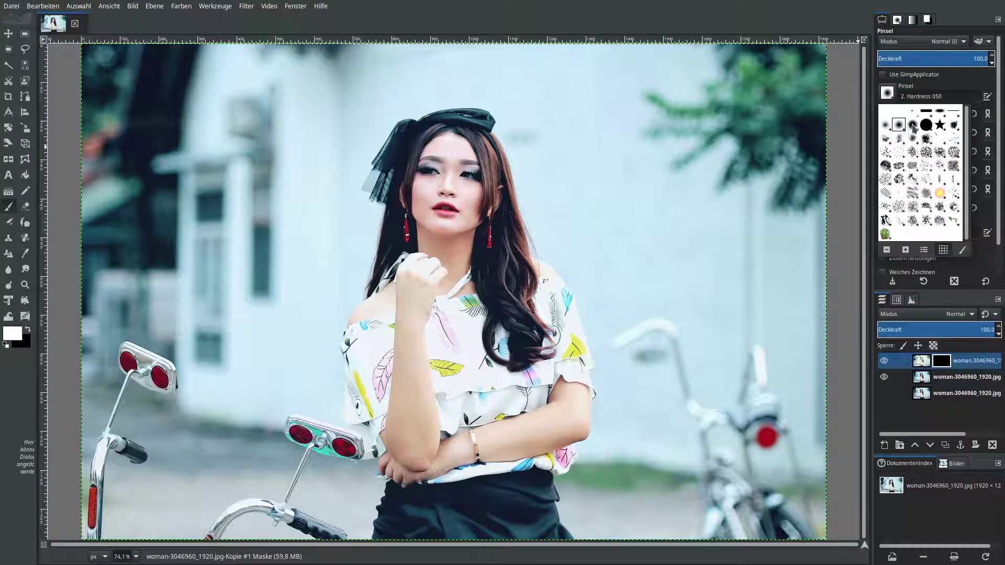
click(913, 126)
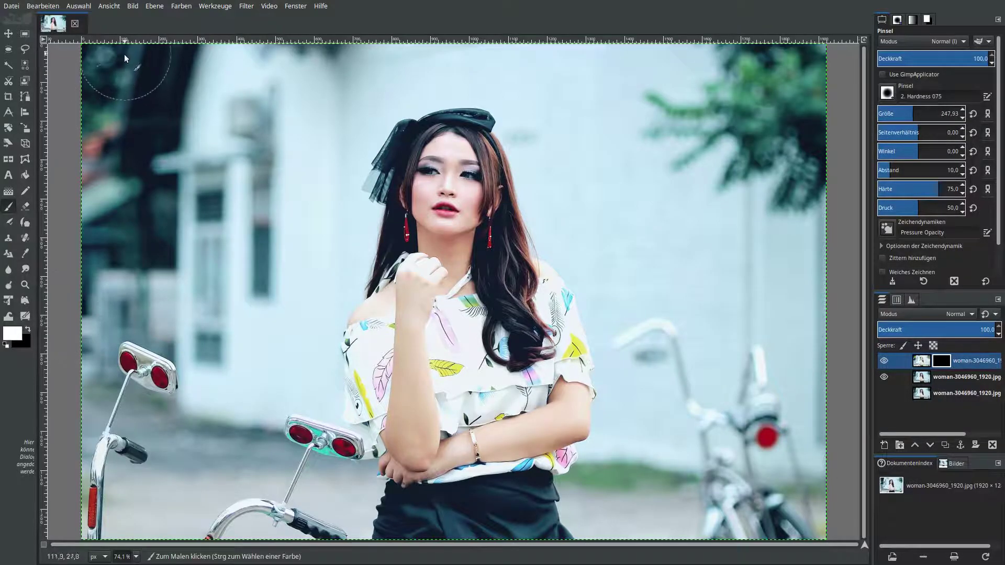
Step: Paint white on the mask over the upper-left and left background, including the mirrors
click(129, 135)
click(140, 111)
click(189, 84)
click(194, 125)
click(270, 112)
click(331, 94)
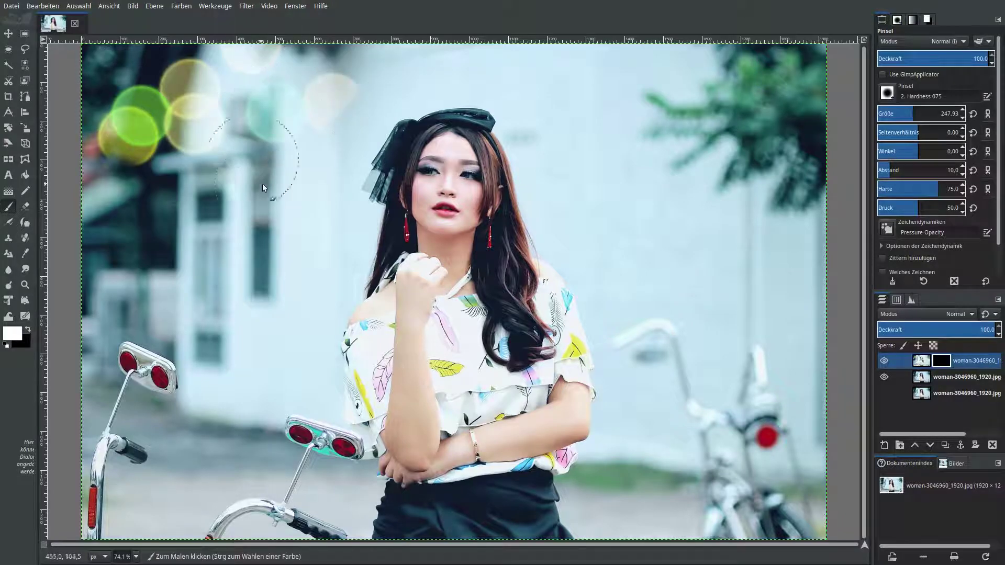
click(206, 188)
click(262, 251)
click(110, 286)
click(199, 343)
click(110, 375)
click(136, 419)
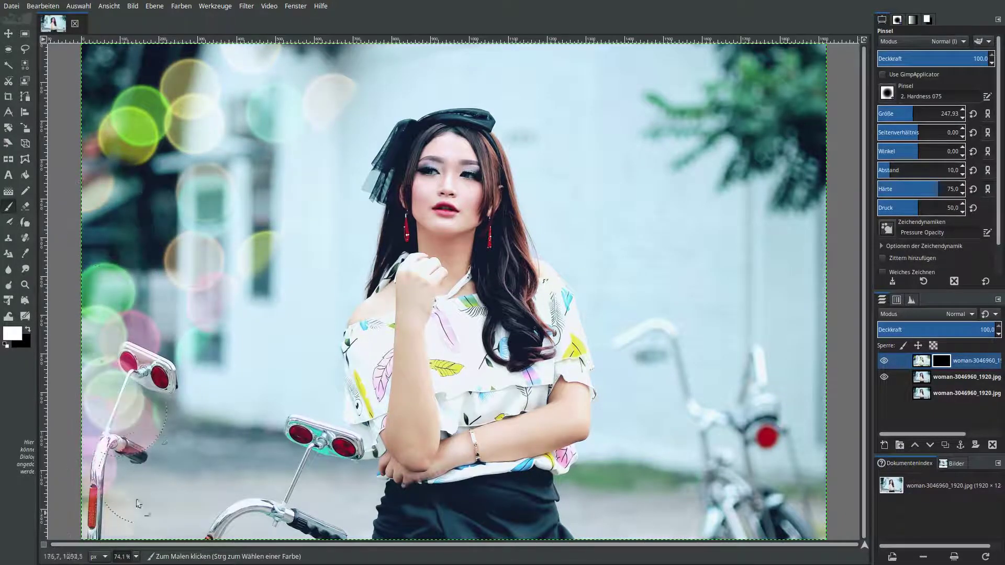
Step: Reveal bokeh over the lower-left background, the handlebar and remaining left gaps
click(175, 419)
click(227, 479)
click(265, 479)
click(287, 499)
click(319, 466)
click(303, 419)
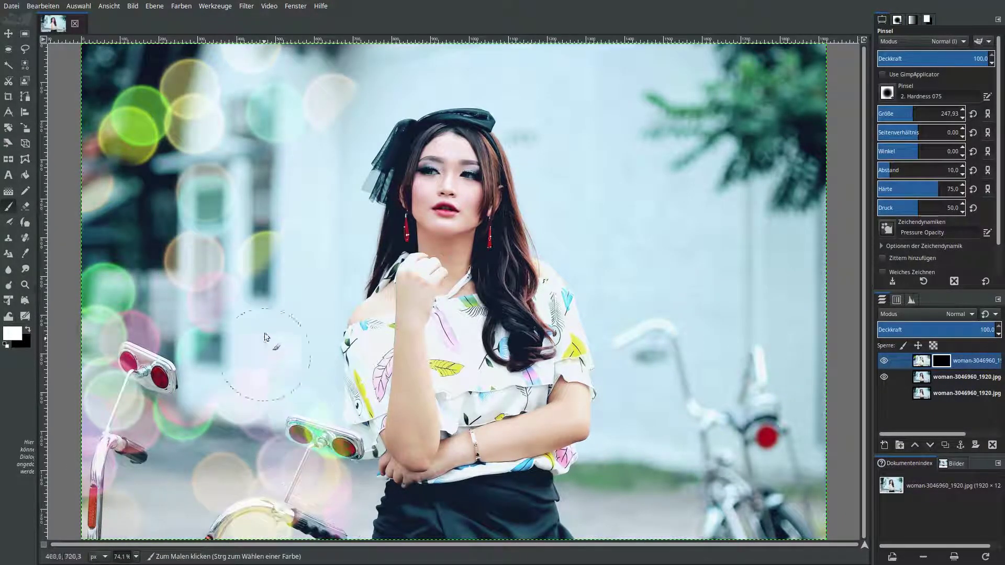
click(223, 356)
click(277, 315)
click(178, 390)
click(256, 267)
click(314, 290)
click(327, 238)
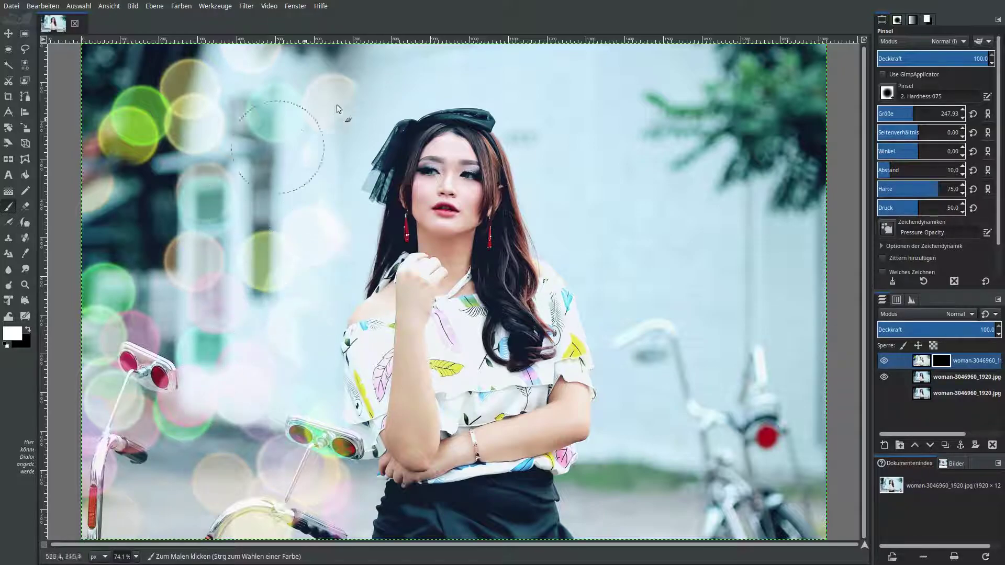
Step: Reveal bokeh across the upper background and down the right edge
click(403, 68)
click(533, 73)
click(602, 71)
click(665, 86)
click(759, 97)
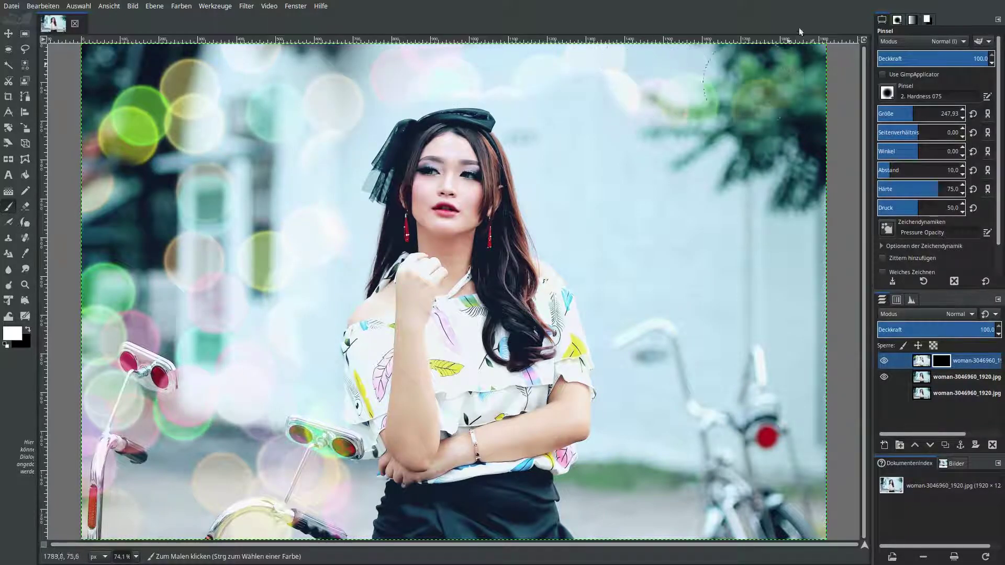
click(754, 152)
click(807, 199)
click(790, 288)
click(772, 403)
click(754, 439)
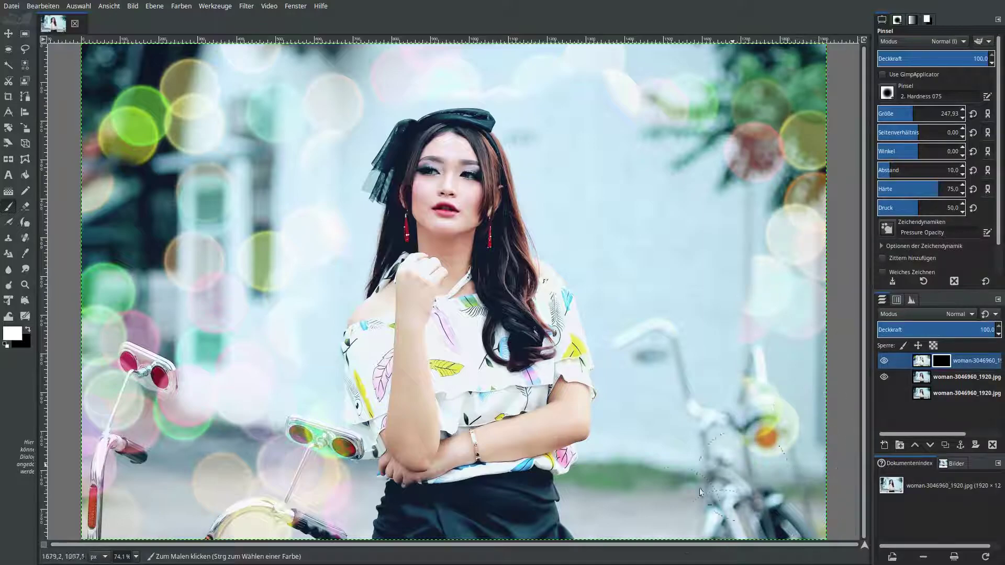
Step: Reveal bokeh around the bicycle and across the right-middle background
click(644, 471)
click(722, 406)
click(728, 293)
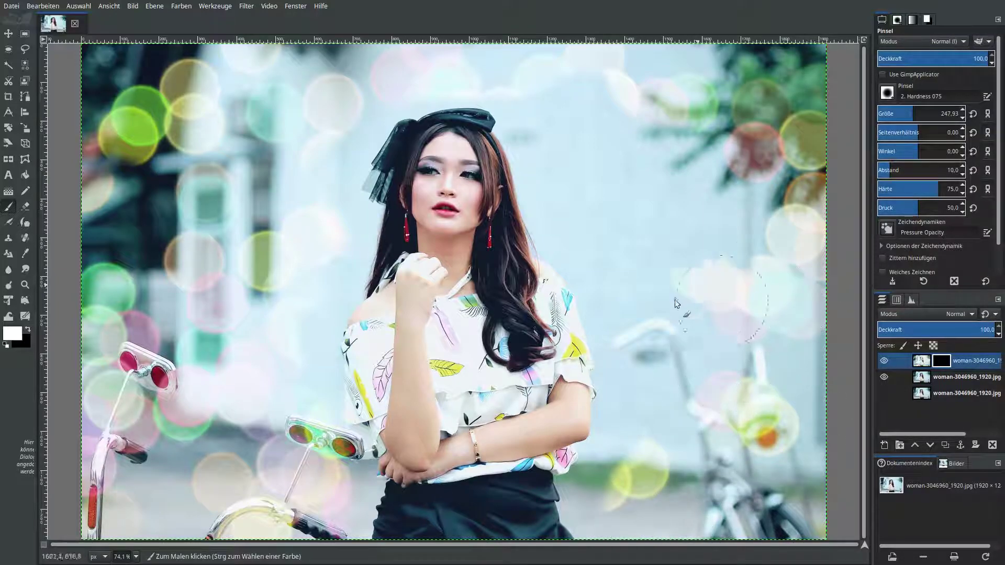
click(707, 209)
click(670, 133)
click(628, 231)
click(607, 104)
click(560, 131)
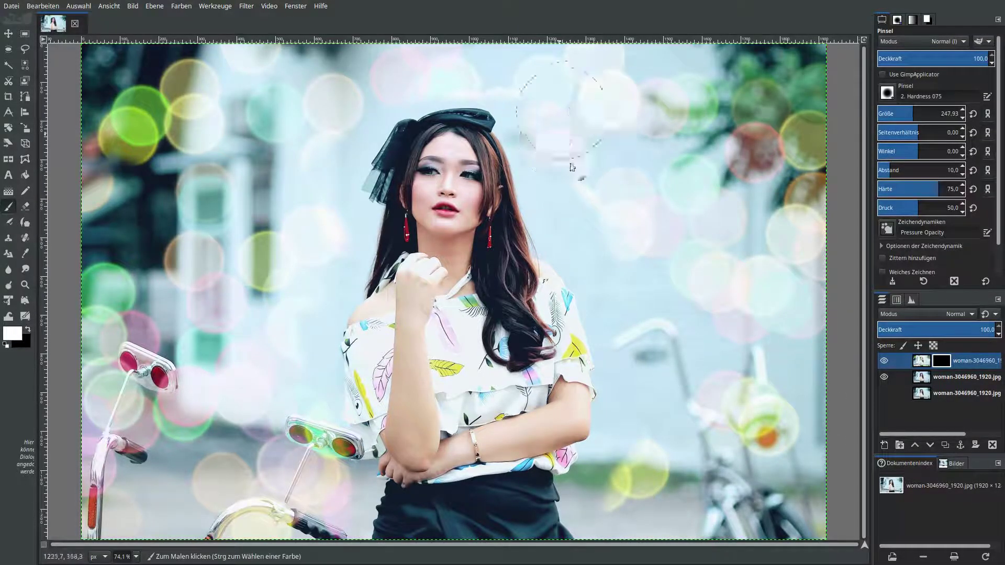
click(687, 402)
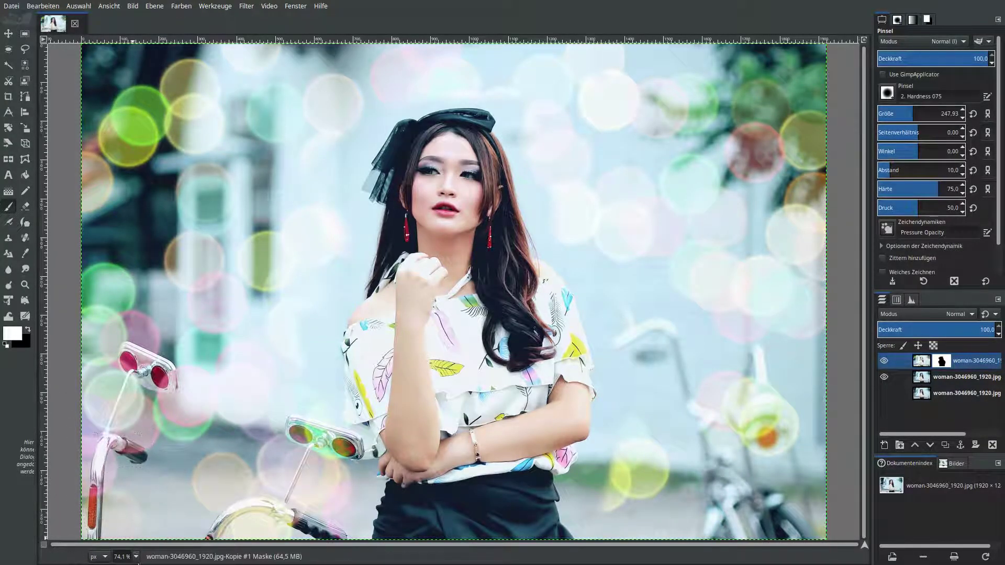
Step: Zoom to 100% and reduce the brush size for edge work
click(136, 556)
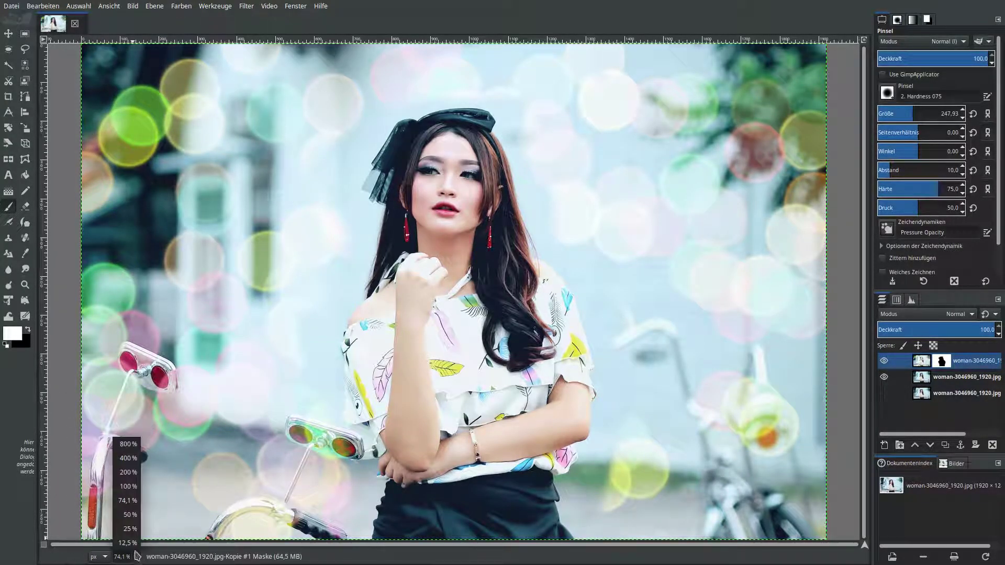
click(128, 487)
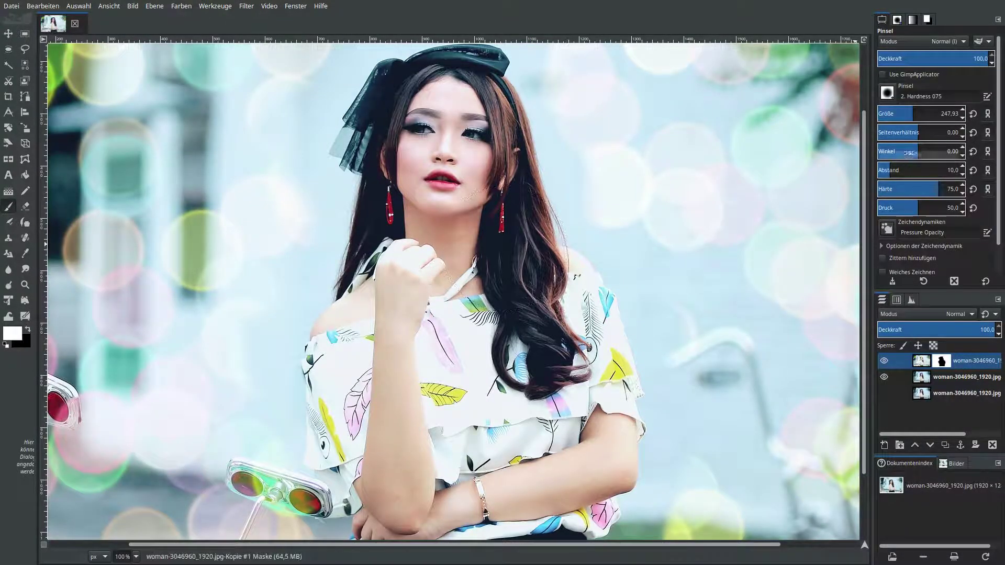
click(898, 114)
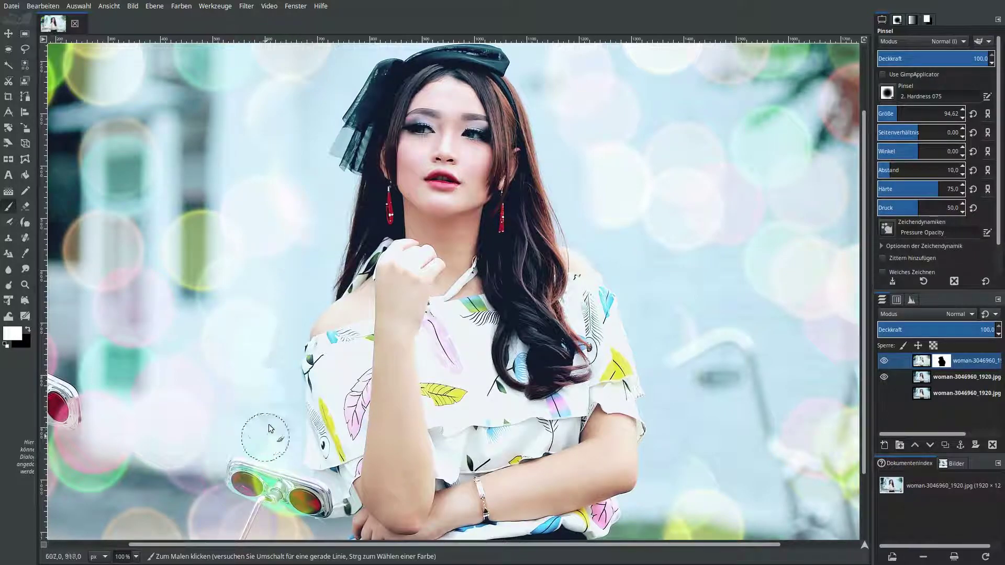
scroll(265, 471, down, 3)
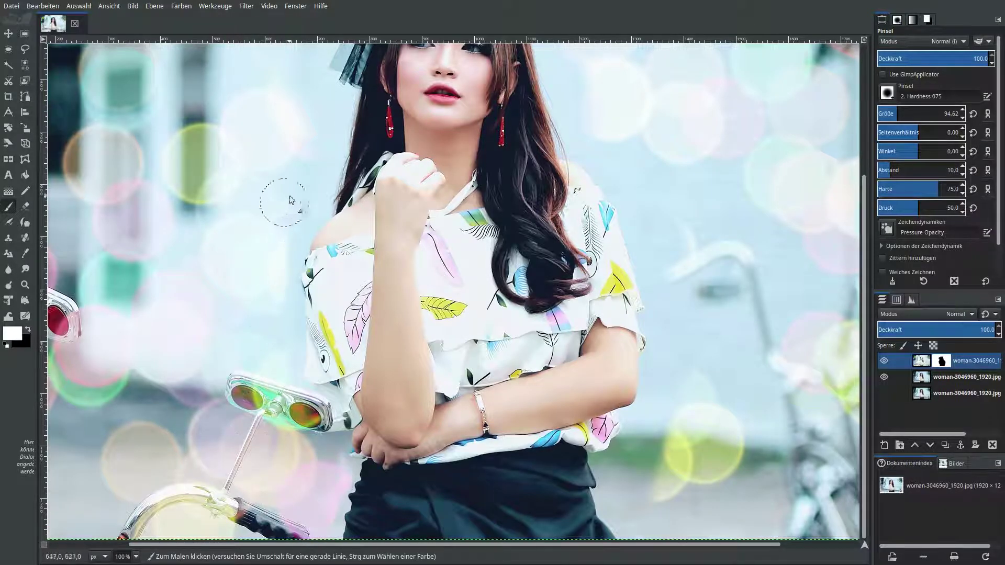
scroll(309, 157, up, 3)
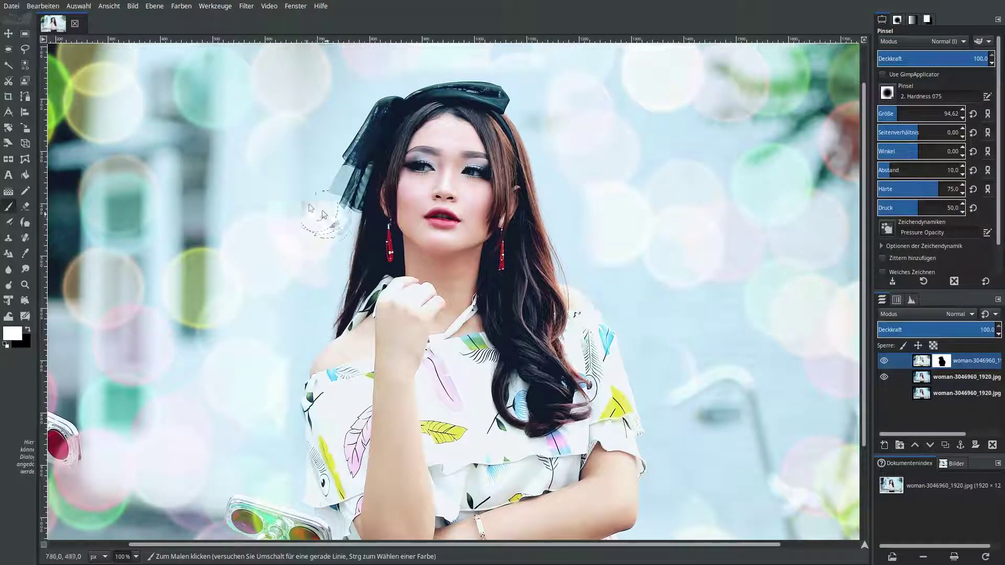
scroll(309, 105, up, 2)
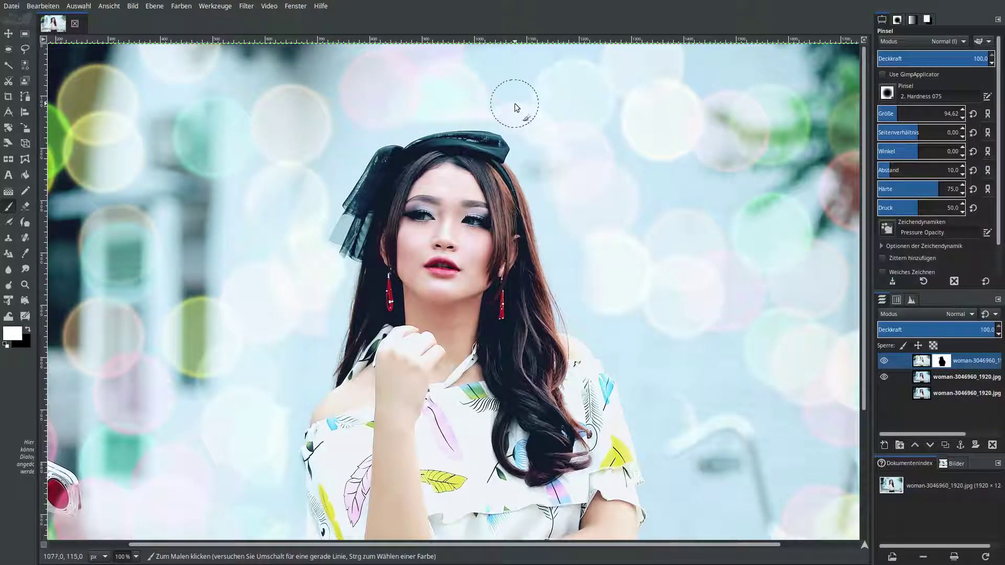
Step: Fill bokeh gaps beside the woman's head, hair, shoulder and lower arm
drag(530, 122, 576, 260)
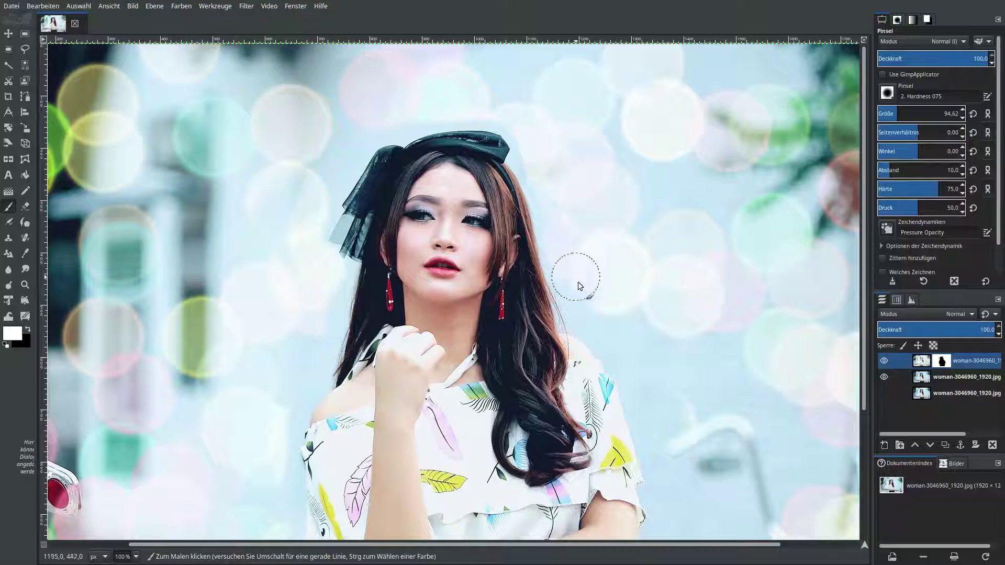
drag(646, 394, 687, 391)
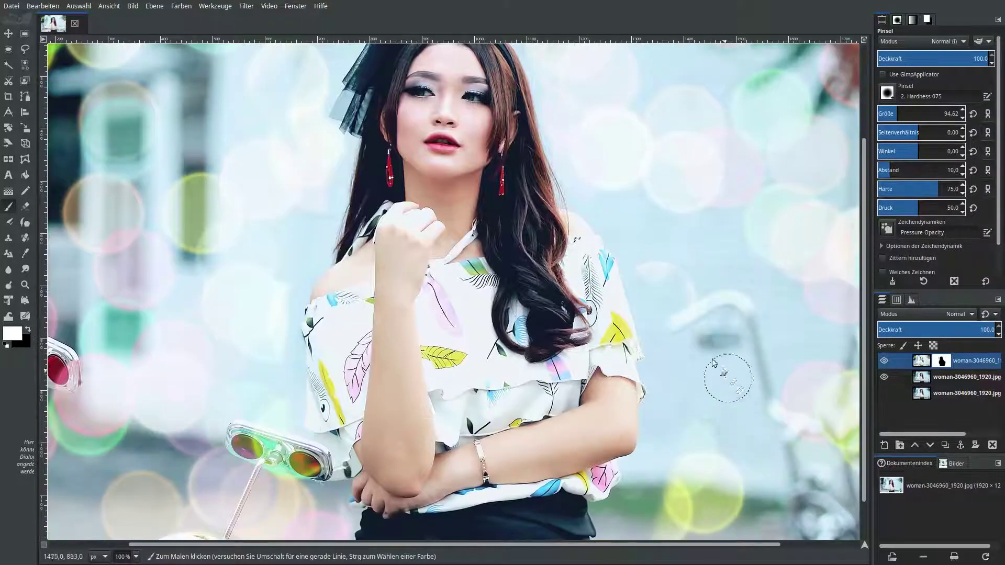
scroll(687, 390, down, 5)
drag(652, 238, 726, 483)
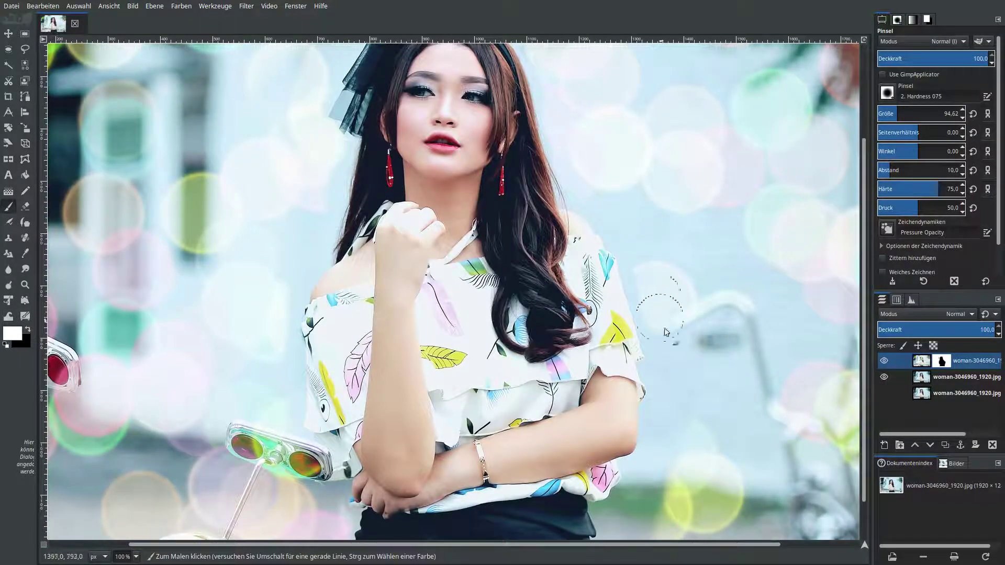
scroll(726, 482, down, 2)
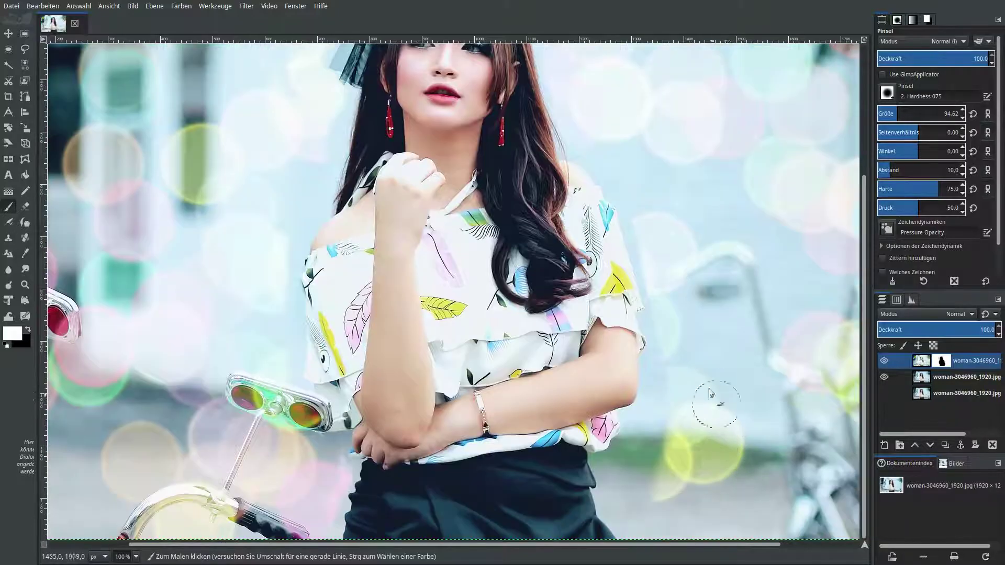
drag(642, 431, 631, 490)
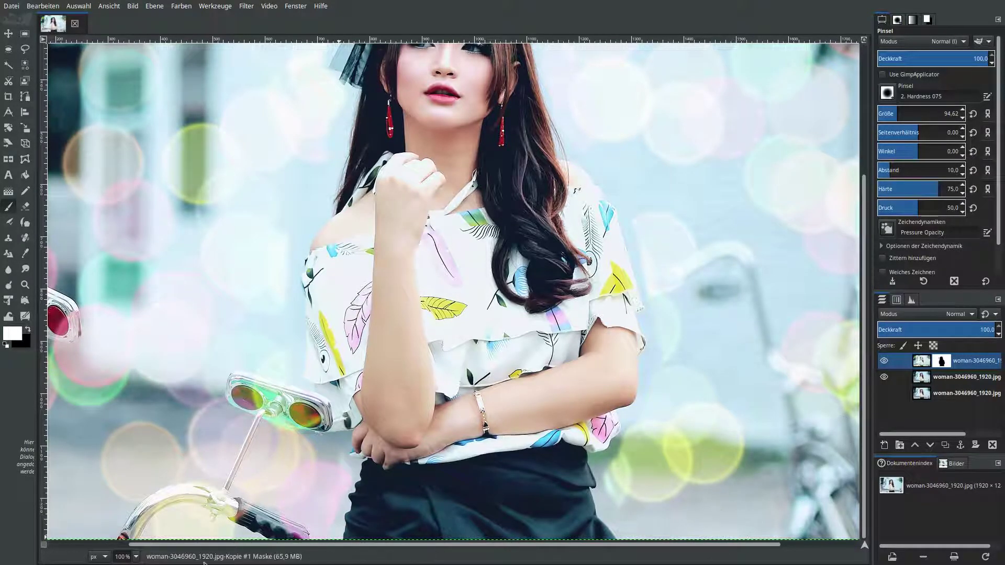
click(136, 556)
Step: Zoom to 200% and switch to a smaller, softer Hardness 025 brush
click(129, 472)
click(889, 99)
click(886, 125)
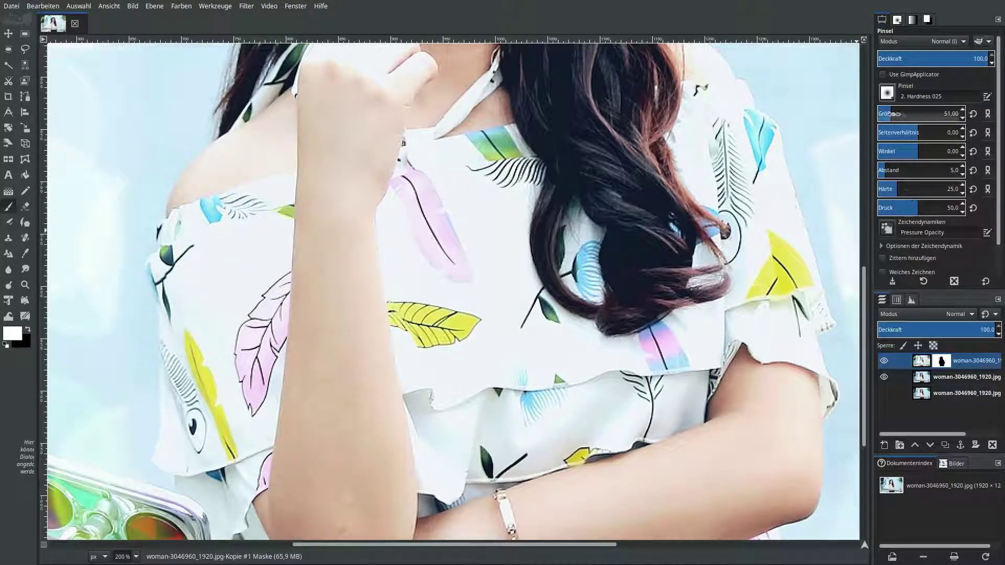
drag(887, 116, 884, 115)
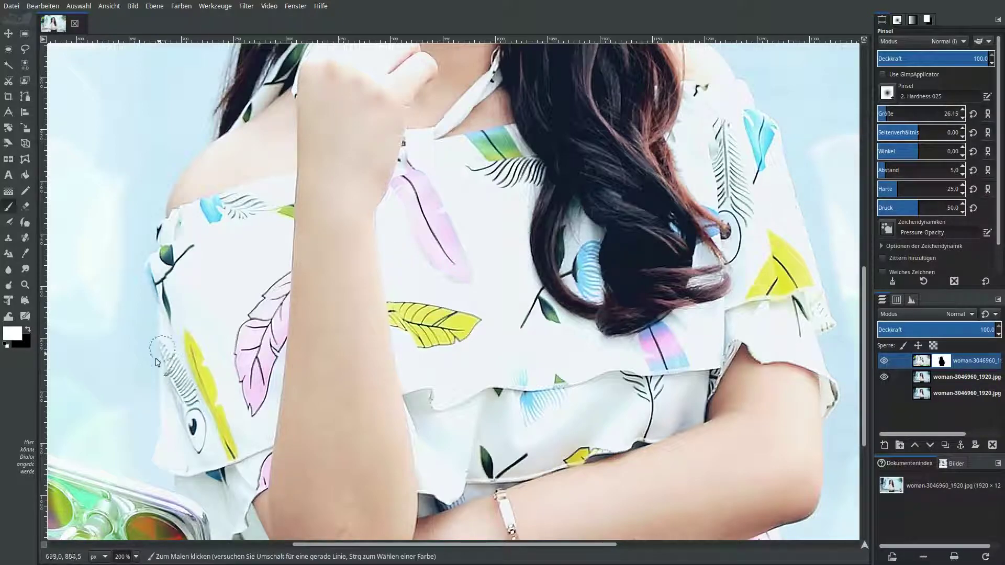
Step: Paint bokeh into the background just above the woman's left shoulder
scroll(114, 367, down, 5)
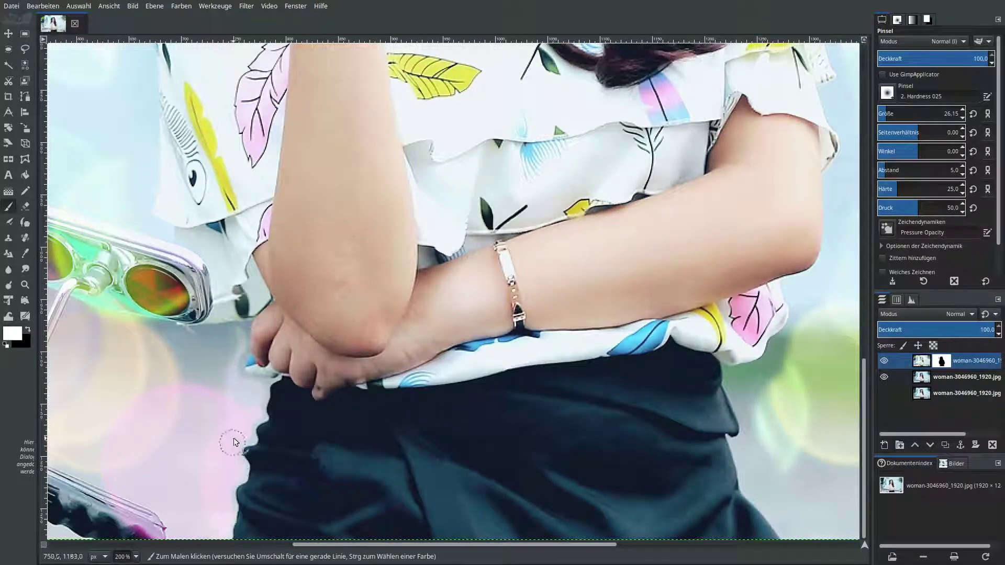
scroll(203, 348, up, 5)
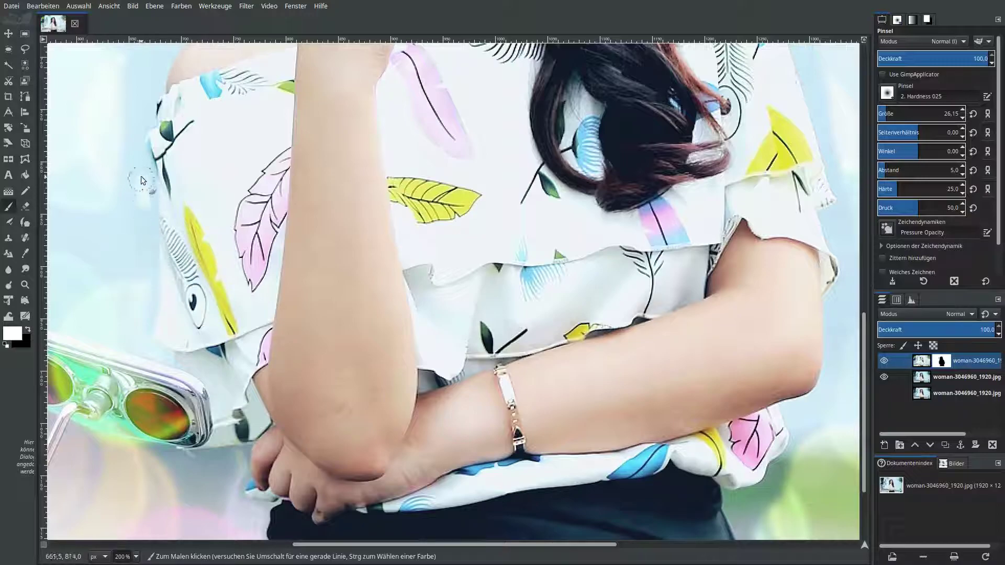
scroll(118, 240, up, 5)
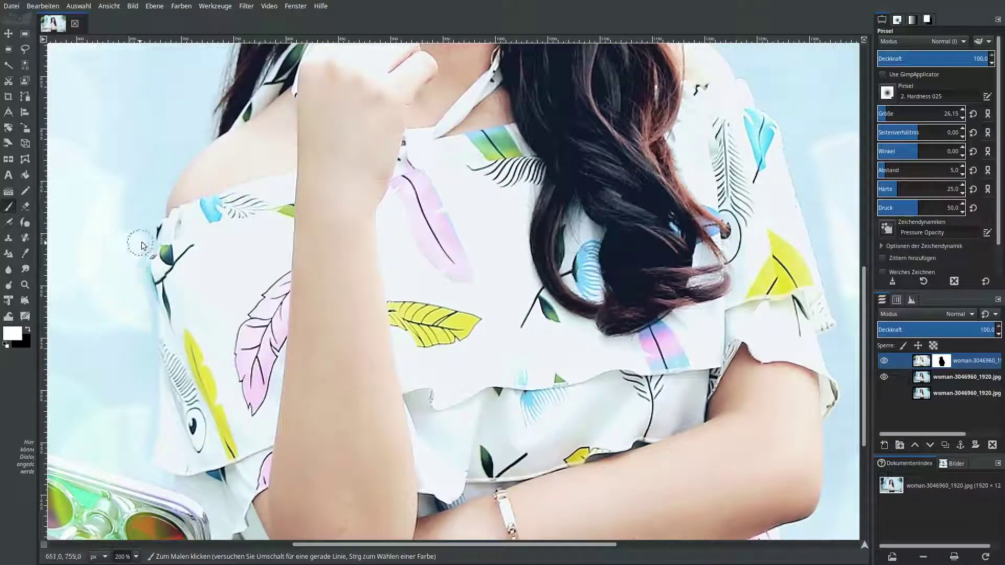
drag(148, 221, 157, 180)
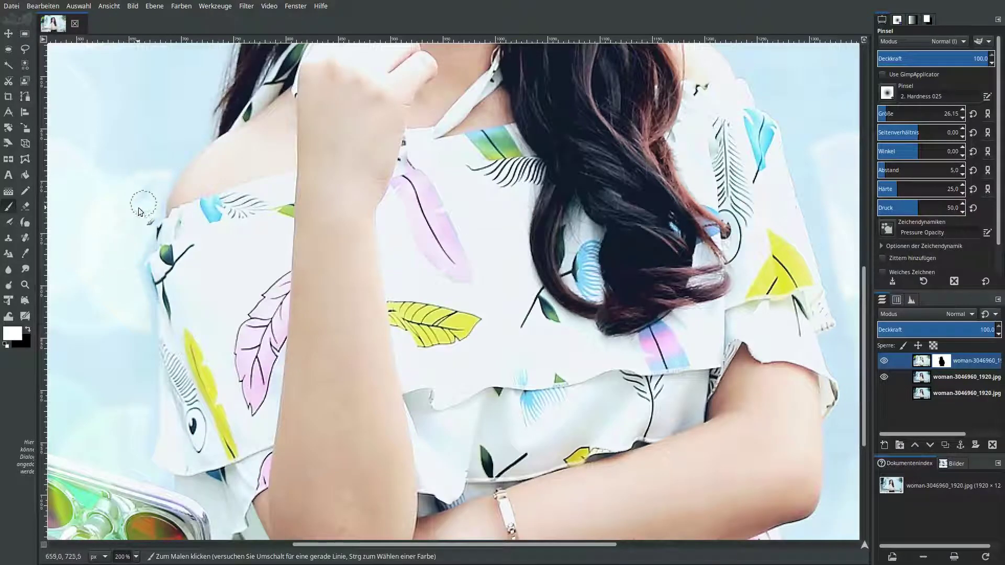
scroll(102, 225, up, 10)
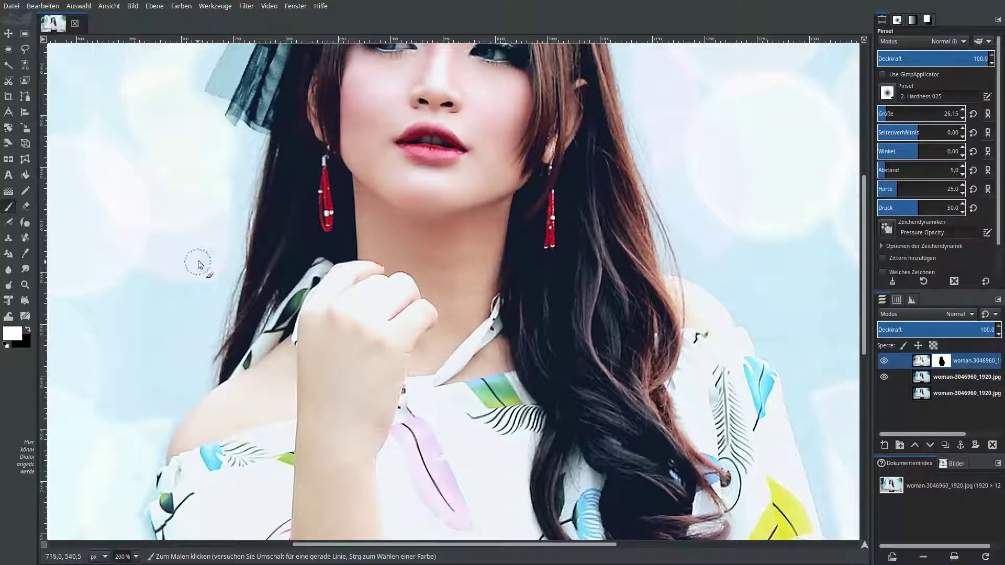
Step: Paint bokeh back in along the edge of the woman's right sleeve
scroll(185, 335, up, 10)
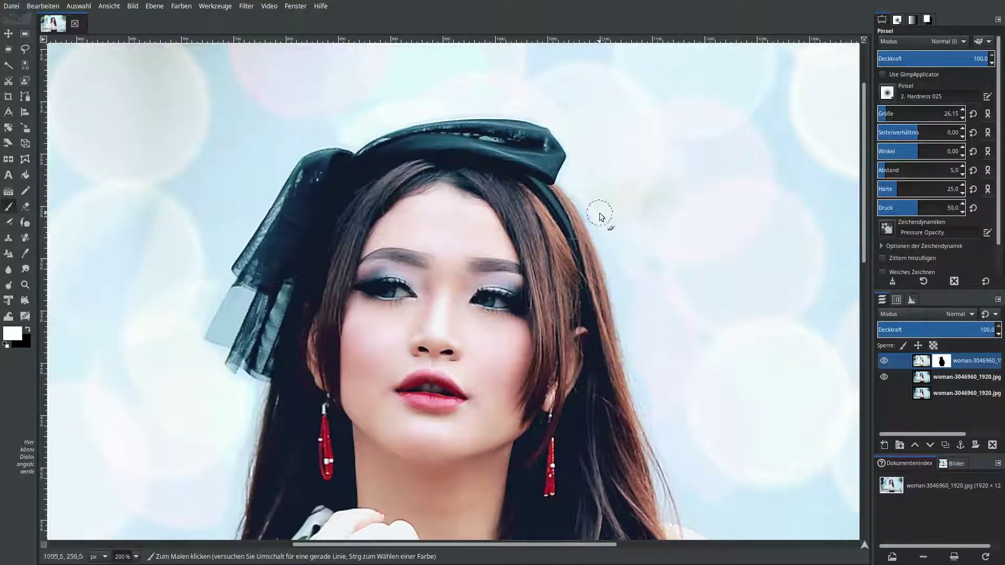
scroll(675, 151, down, 3)
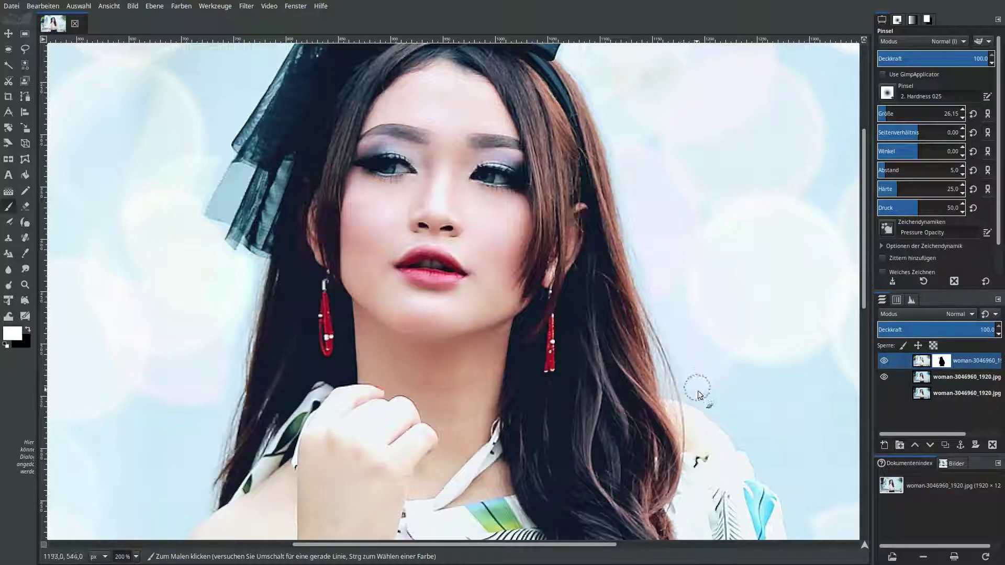
scroll(796, 422, down, 6)
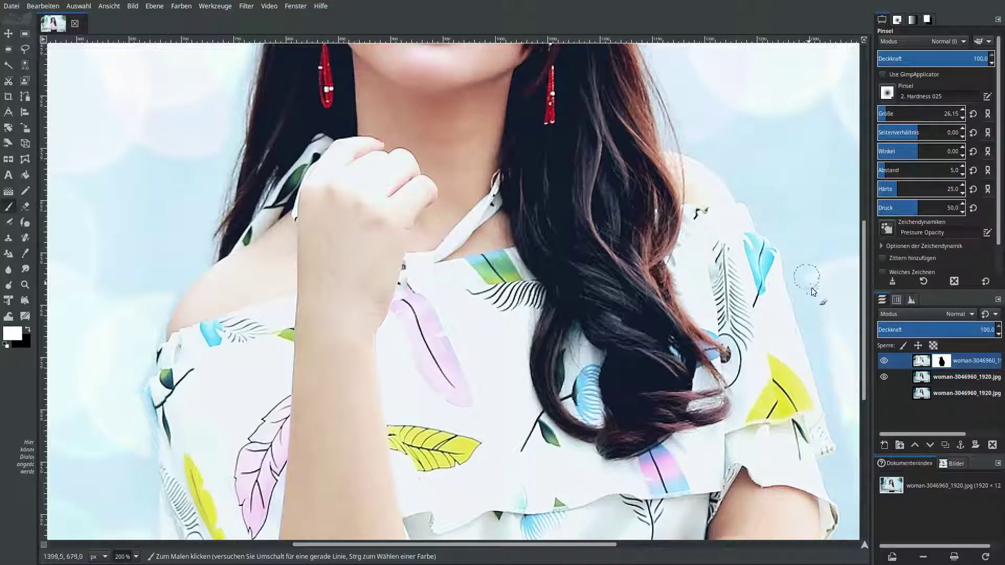
drag(811, 296, 838, 385)
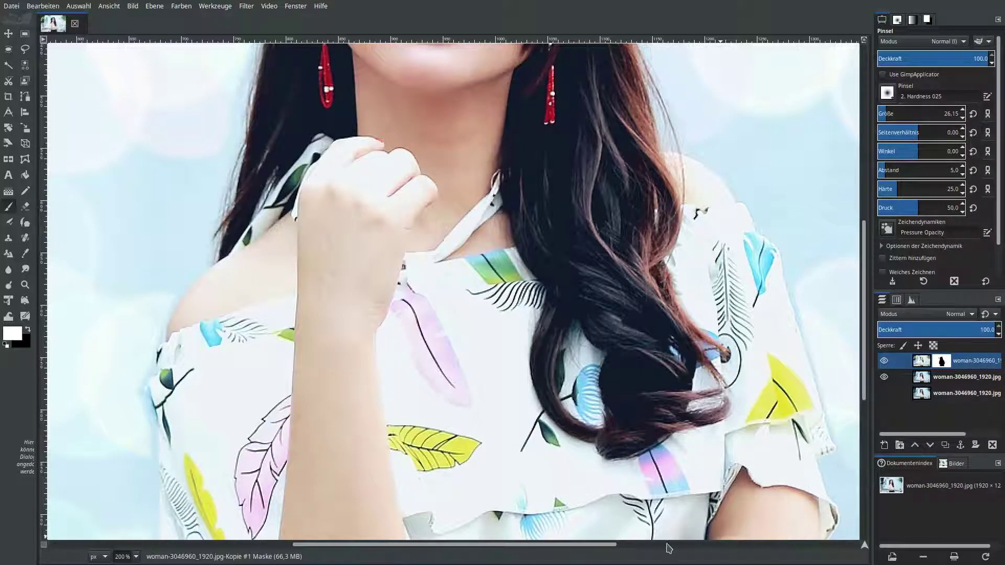
drag(607, 548, 720, 548)
scroll(721, 425, down, 3)
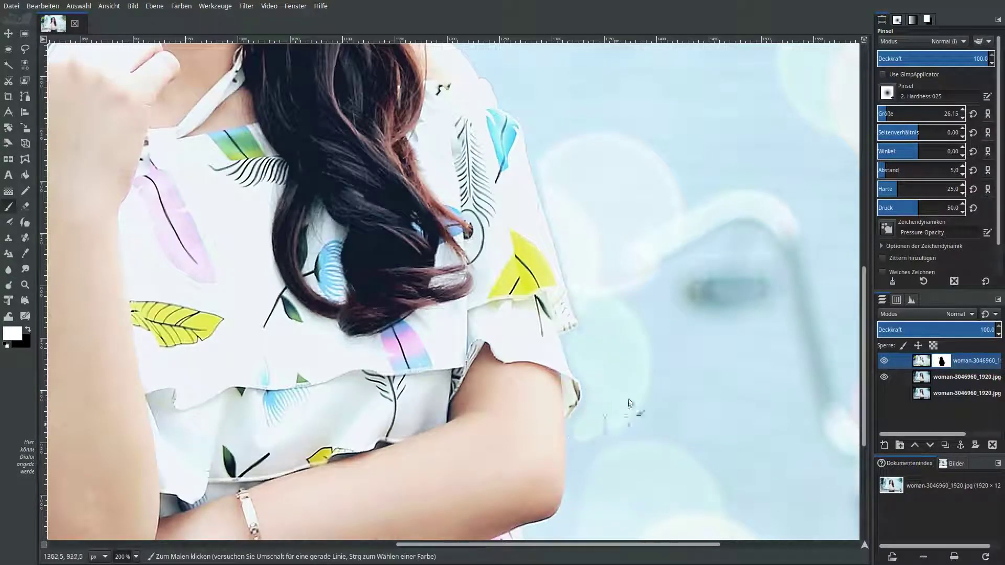
Step: Switch to the Hardness 075 brush at size 17.40 and paint the blouse edge
click(889, 95)
click(911, 125)
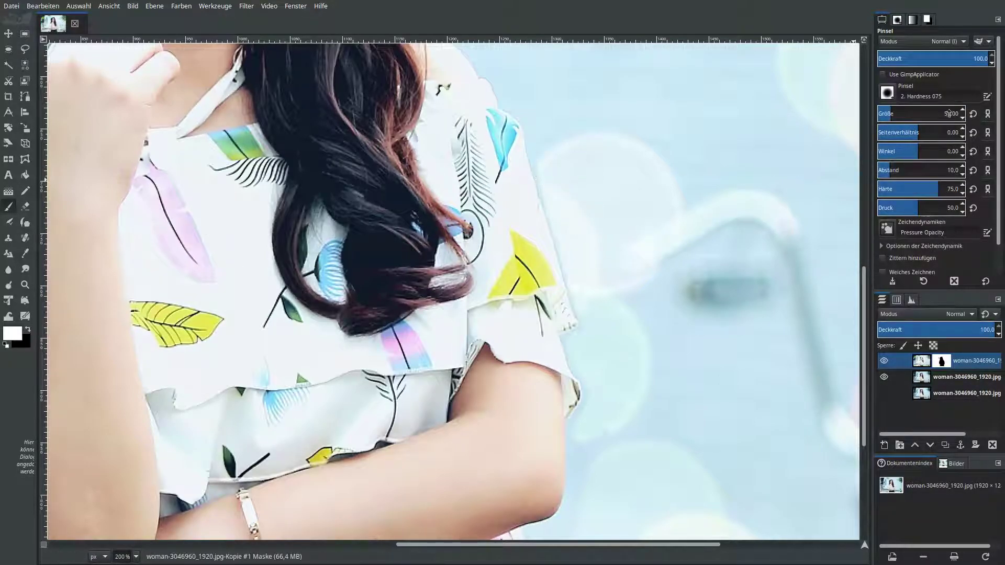
click(885, 114)
drag(884, 114, 883, 114)
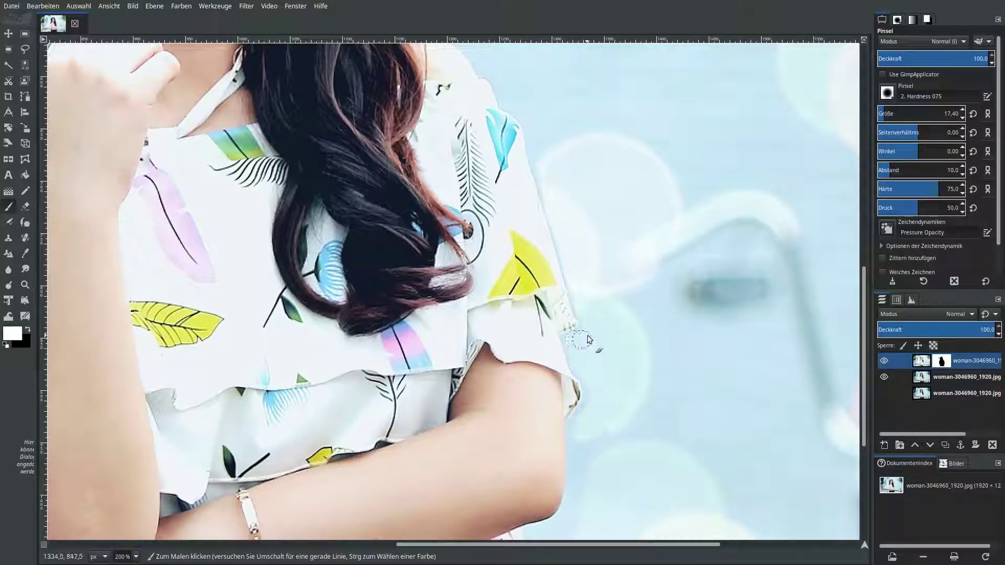
scroll(613, 341, down, 5)
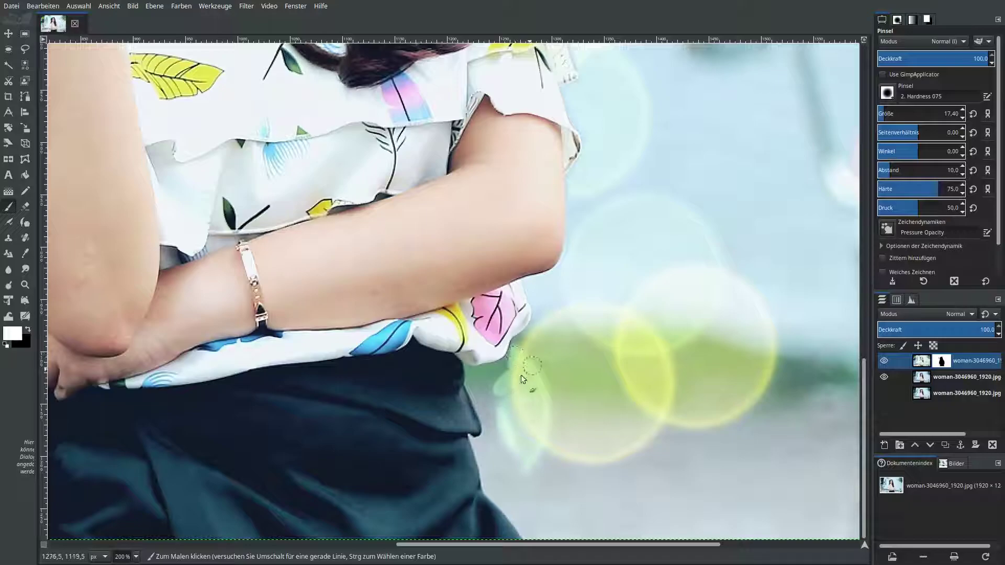
drag(474, 373, 489, 409)
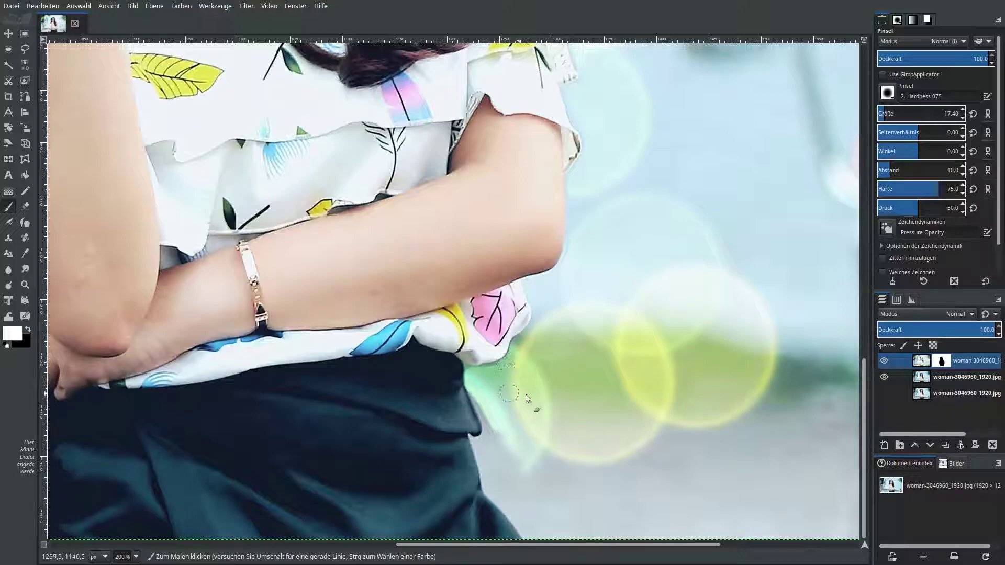
Step: With Hardness 025 at size 21.58, reveal bokeh along the dark skirt edge
click(886, 93)
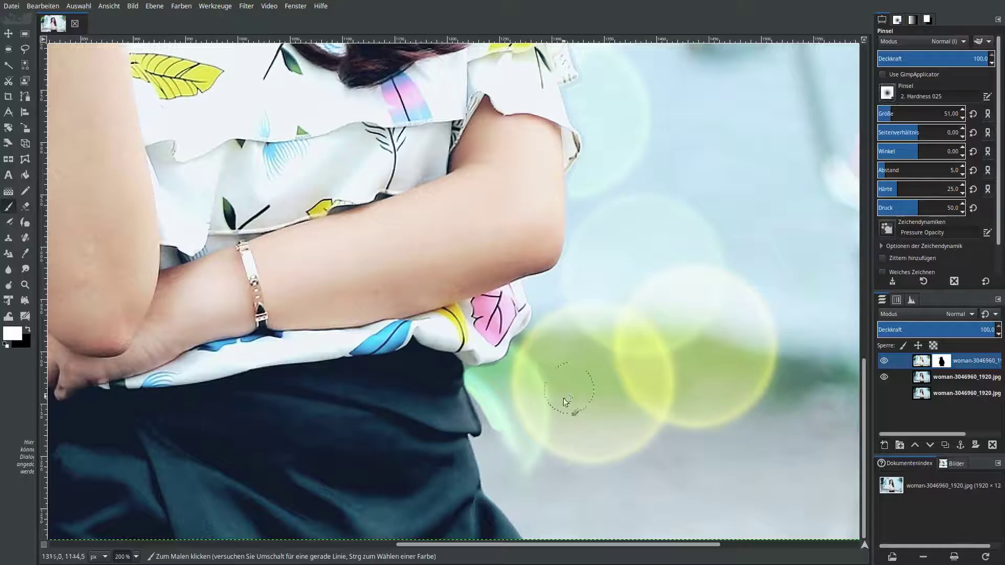
drag(901, 113, 889, 114)
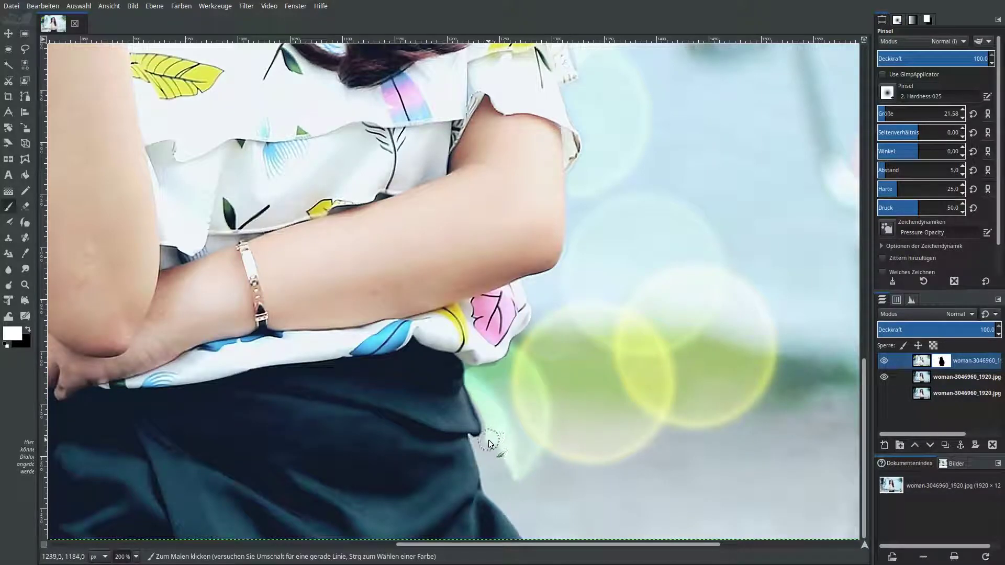
drag(489, 440, 493, 375)
mouse_move(503, 493)
mouse_down()
mouse_move(483, 448)
mouse_move(539, 487)
mouse_move(493, 478)
mouse_move(502, 497)
mouse_move(493, 476)
mouse_move(510, 443)
mouse_up()
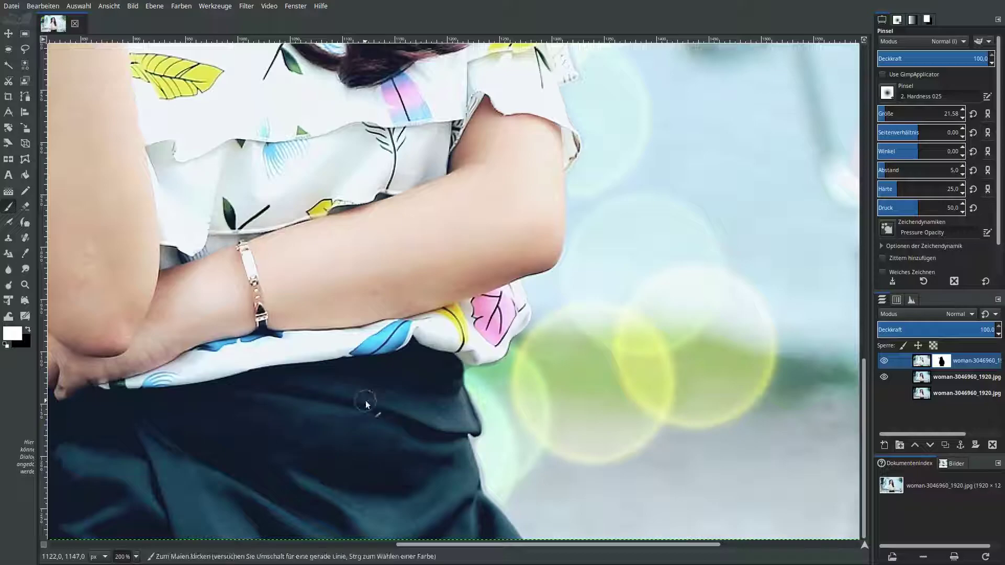
Step: Merge the masked bokeh layer down into the photo copy, then toggle visibility to compare
key(ctrl)
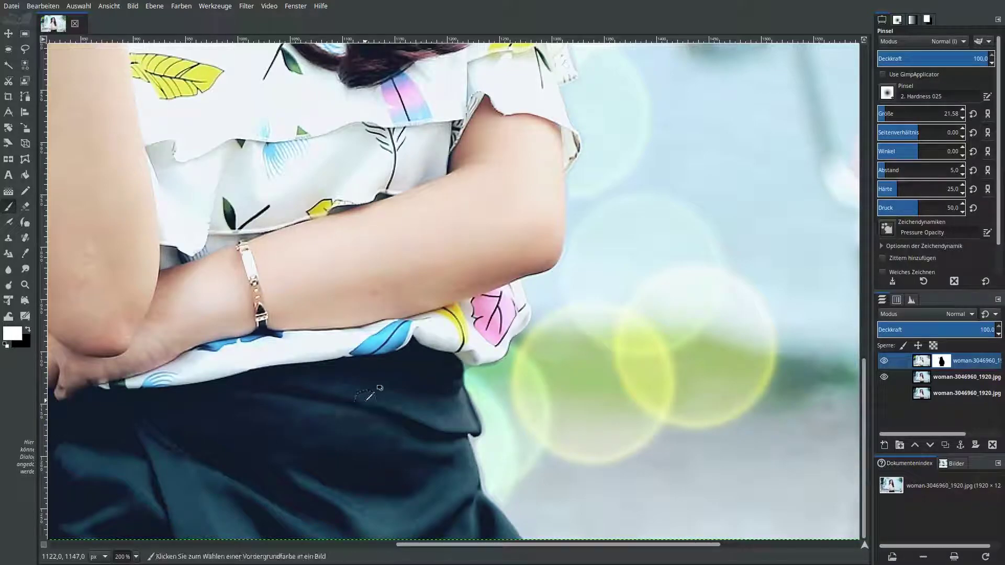
key(shift+ctrl+j)
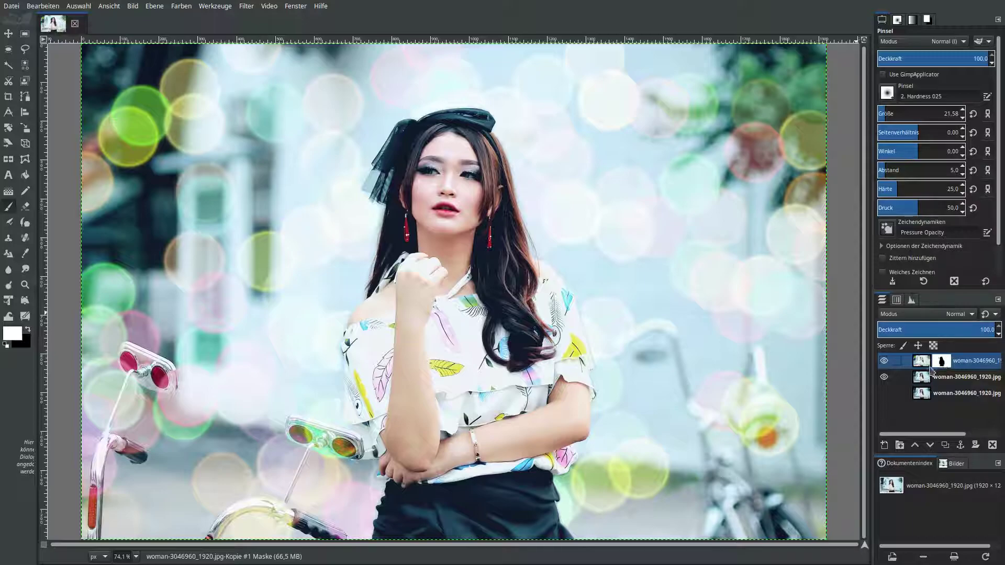
right_click(923, 364)
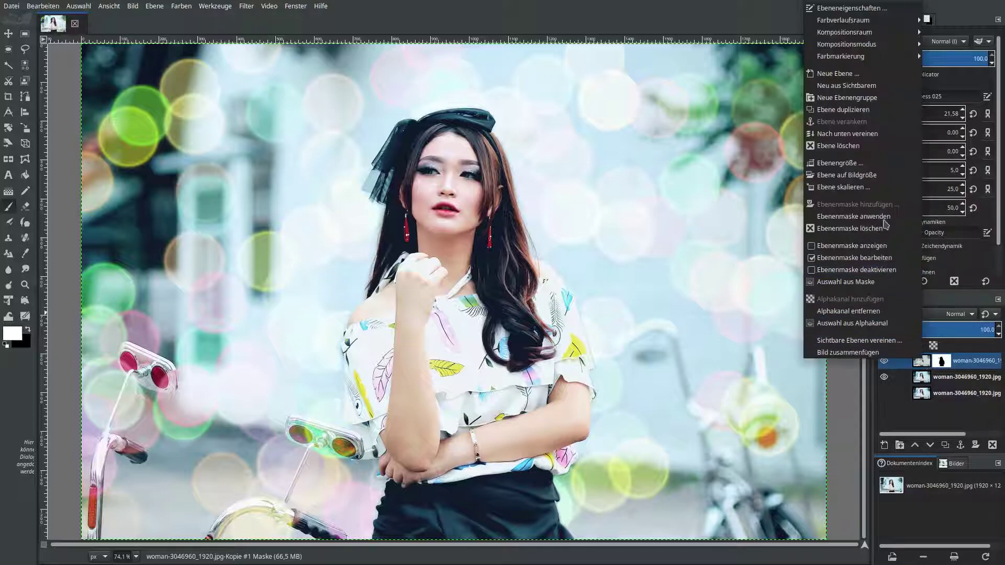
click(848, 133)
click(884, 377)
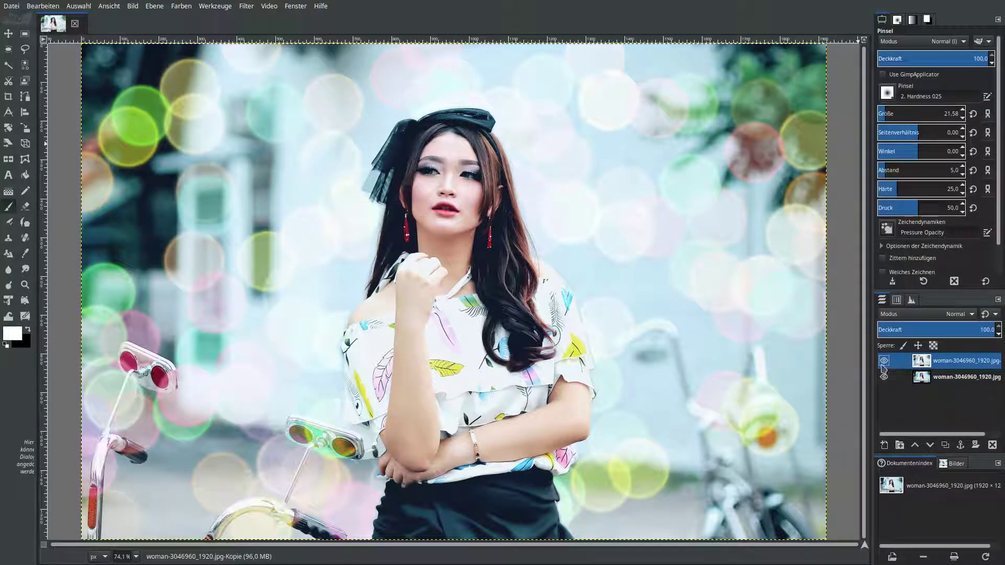
click(884, 360)
click(884, 361)
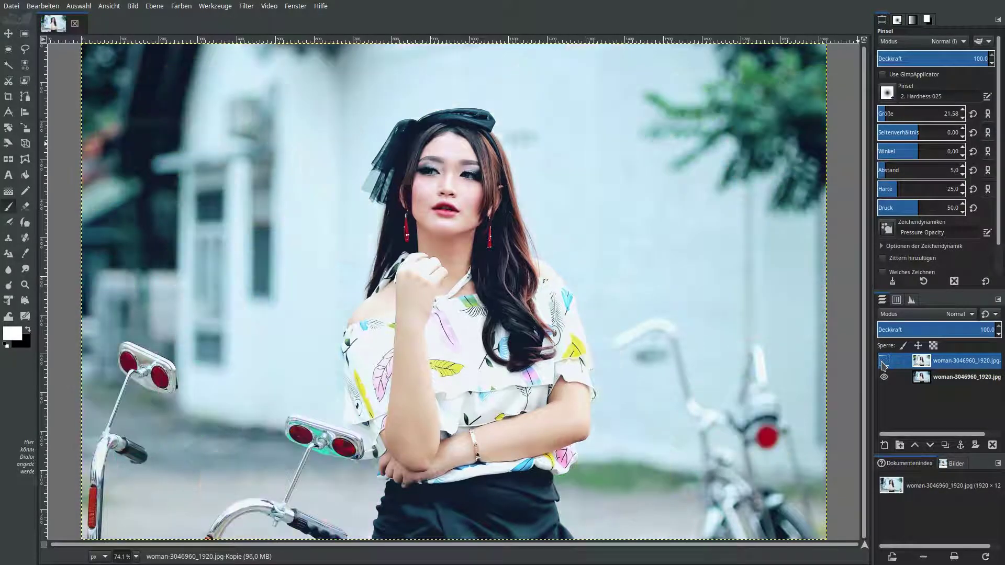
click(884, 361)
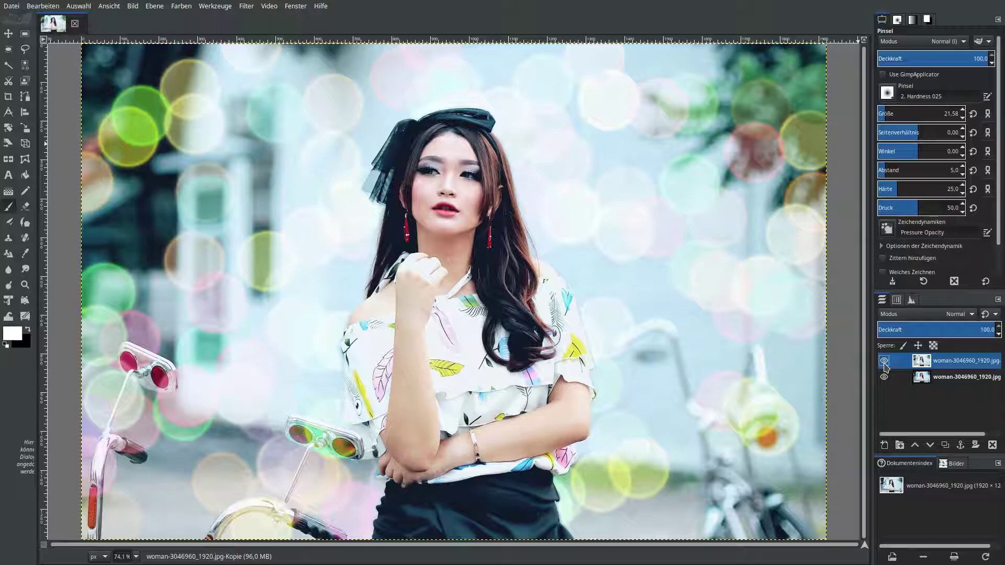
click(885, 361)
click(884, 361)
click(884, 361)
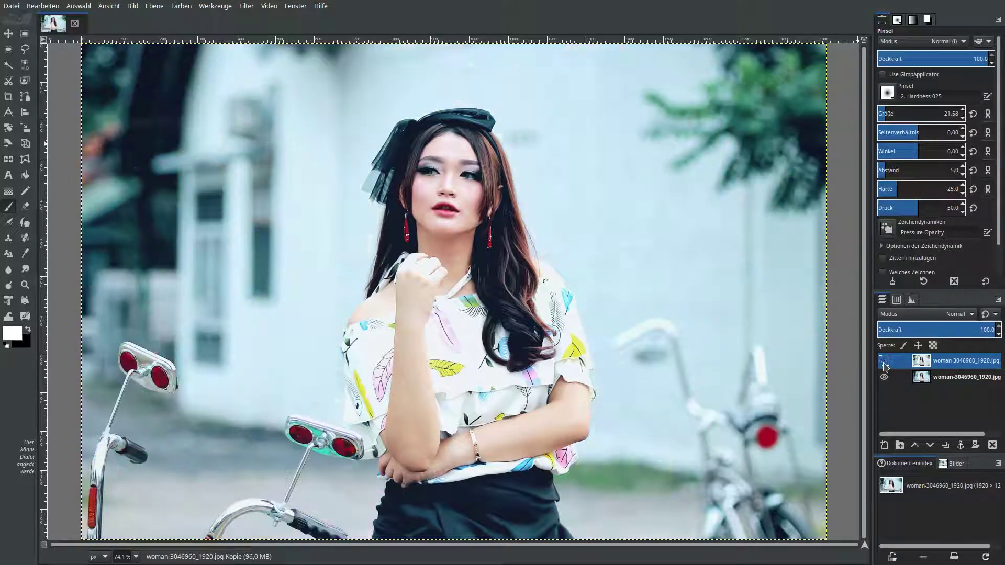
click(885, 361)
click(884, 361)
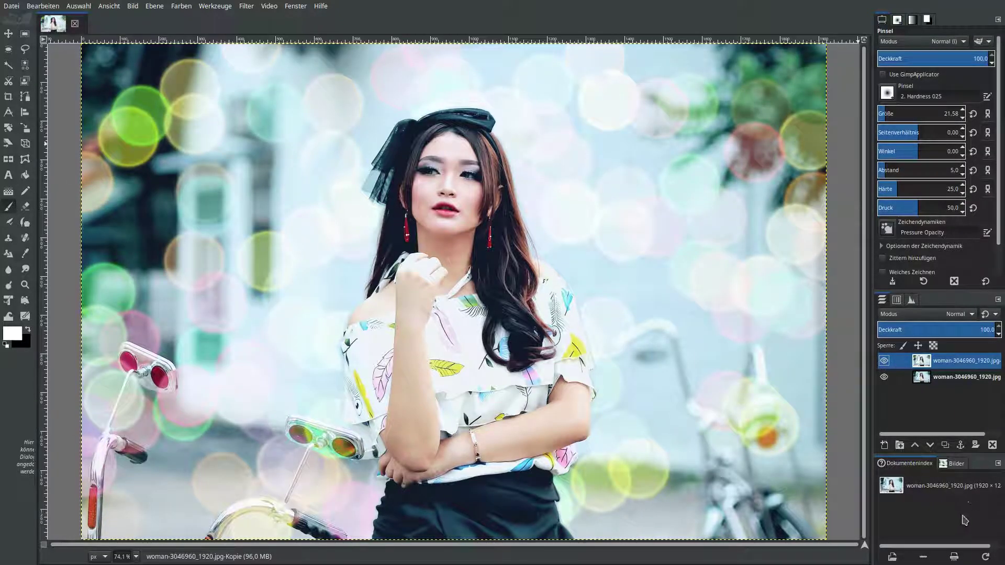